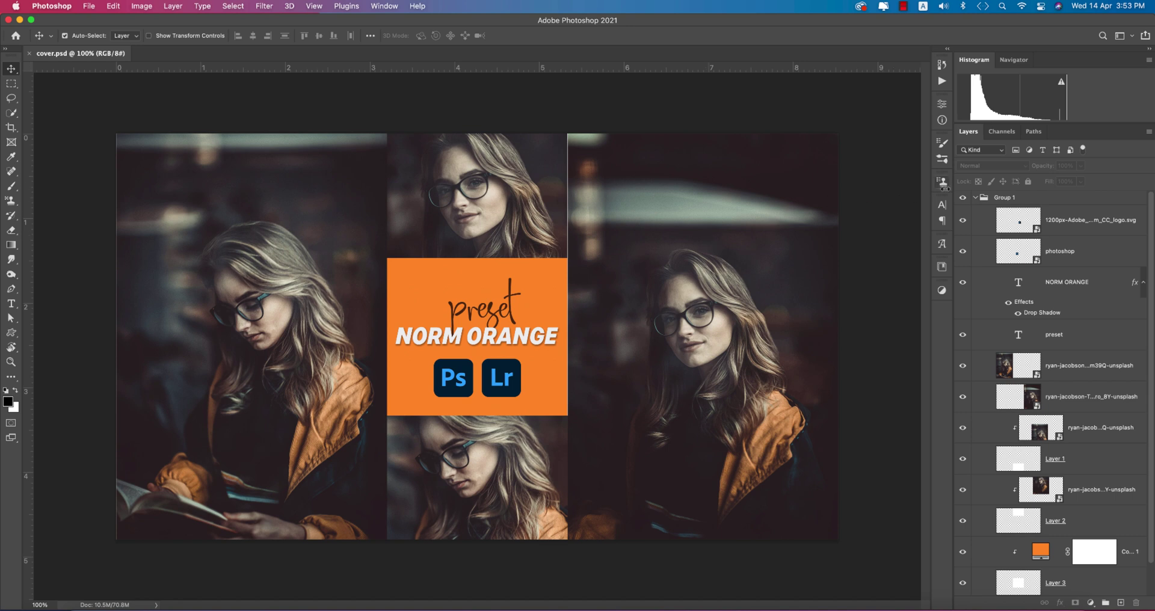
Collapse Group 1 in cover.psd so only Group 1 and Background are listed.
left_click(975, 198)
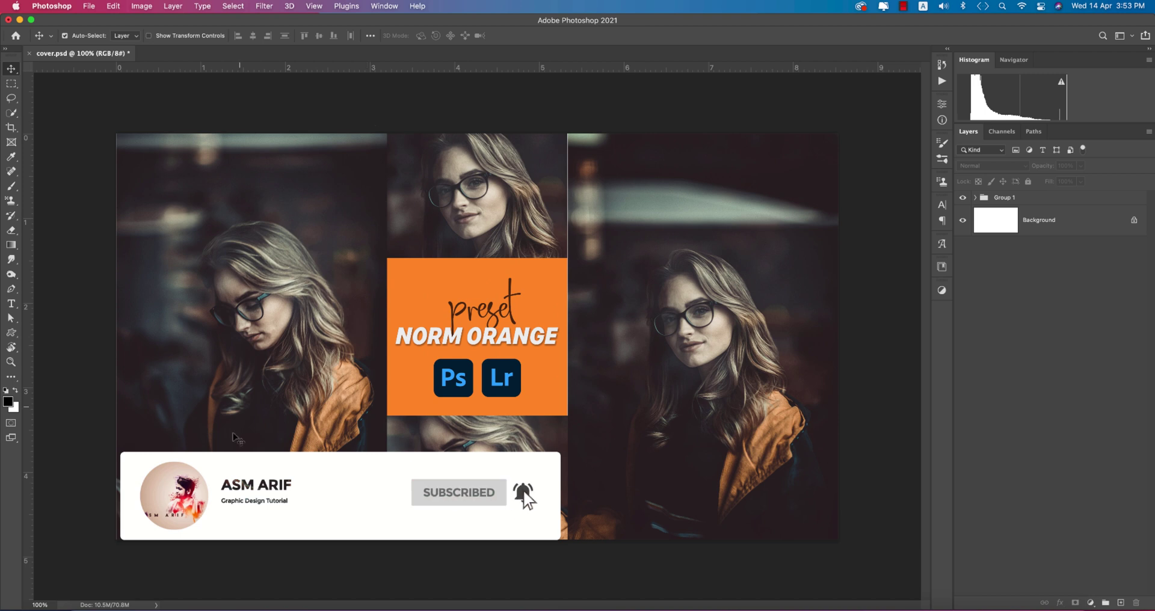
Drag the ryan-jacobson yellow-jacket portrait from the Modern Orange folder into Photoshop.
left_click(78, 606)
left_click(570, 190)
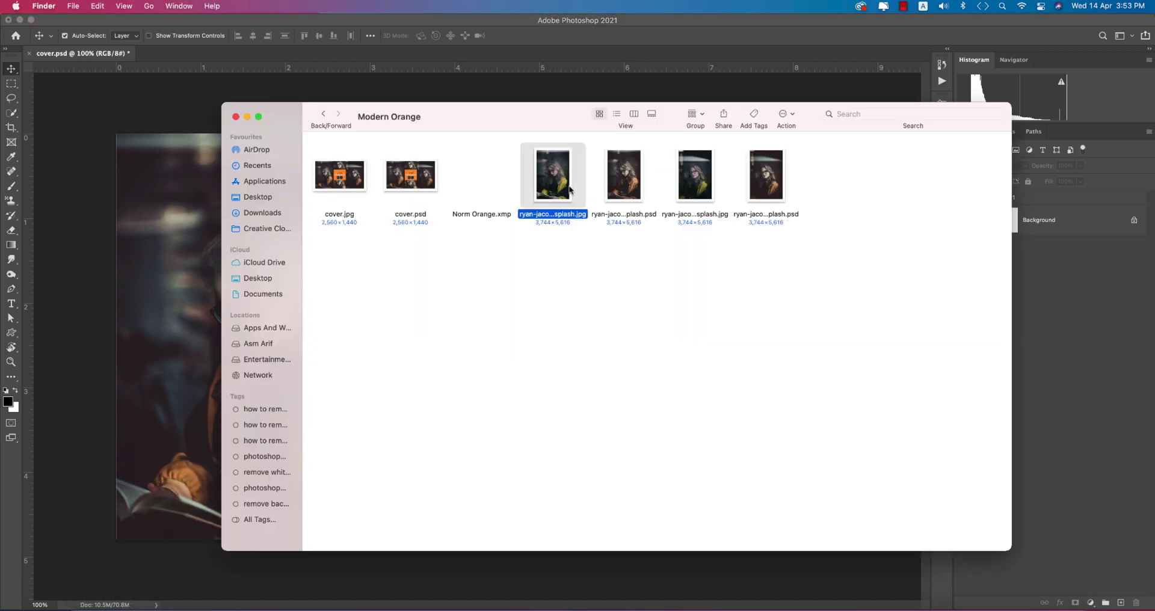
left_click_drag(697, 178, 182, 55)
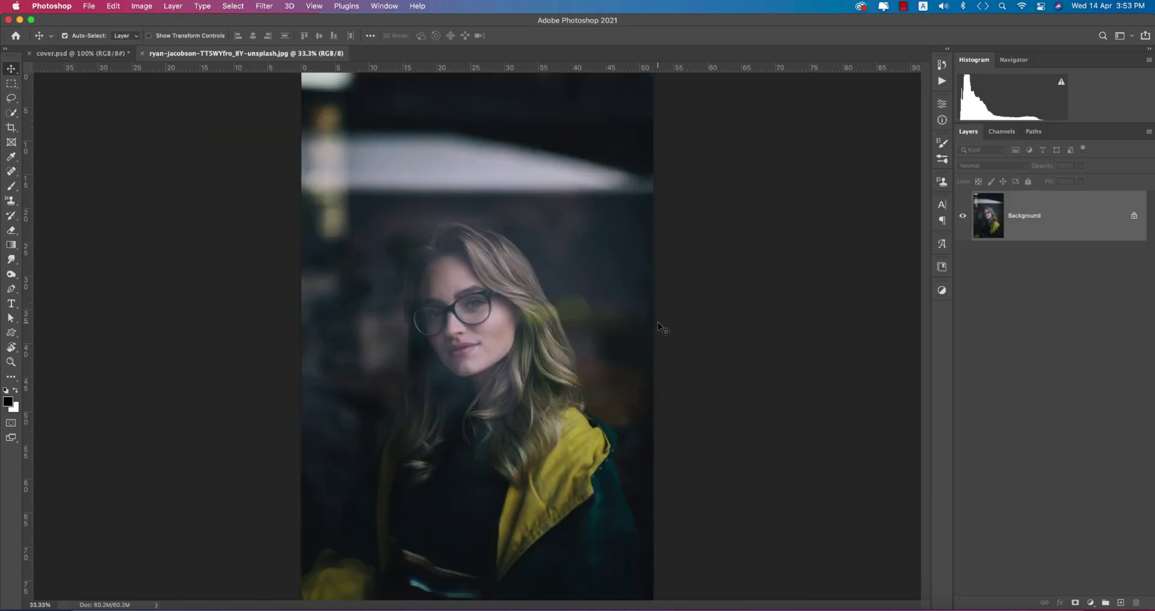
Duplicate the portrait's Background as Layer 1 and open it in the Camera Raw filter.
key("super+j")
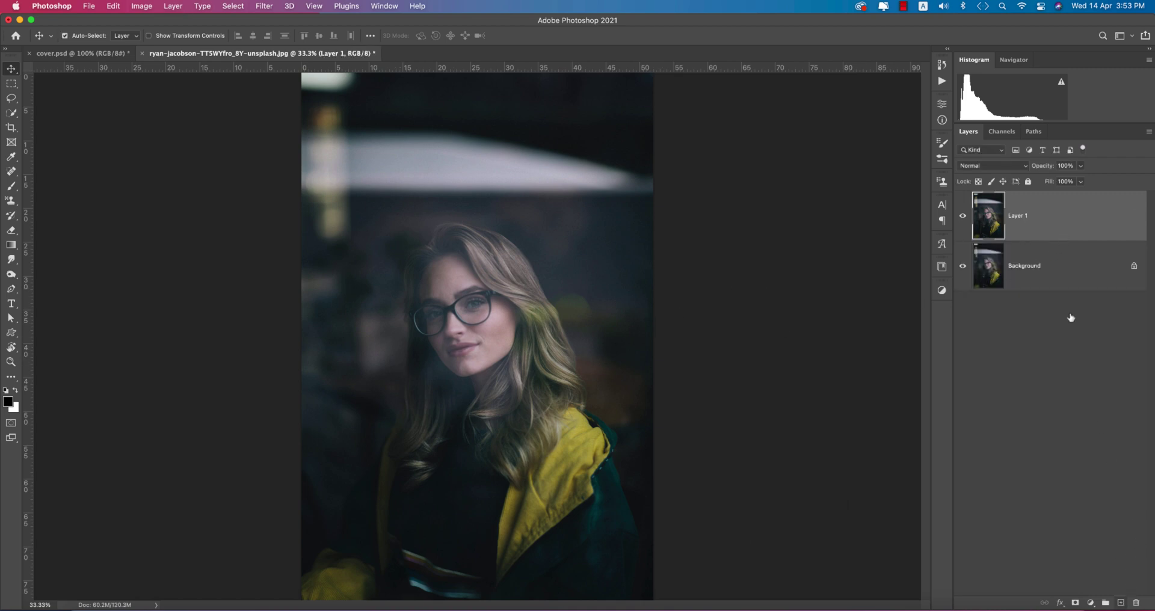
left_click(264, 6)
left_click(298, 92)
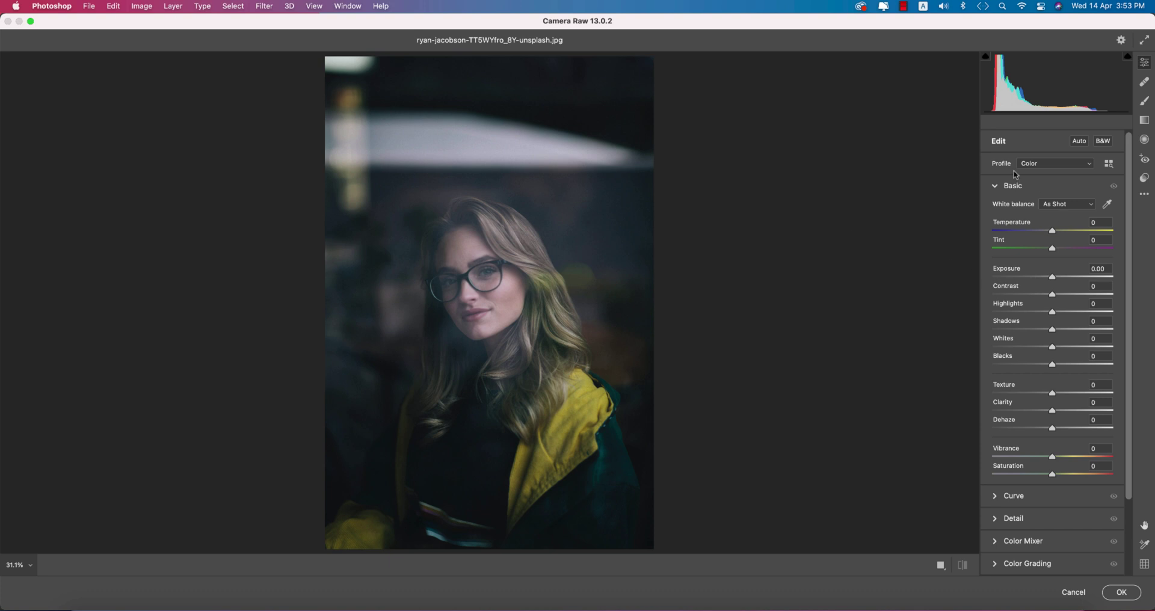
Collapse Basic and browse the Camera Raw adjustment panels, including Color Mixer.
left_click(995, 187)
left_click(996, 211)
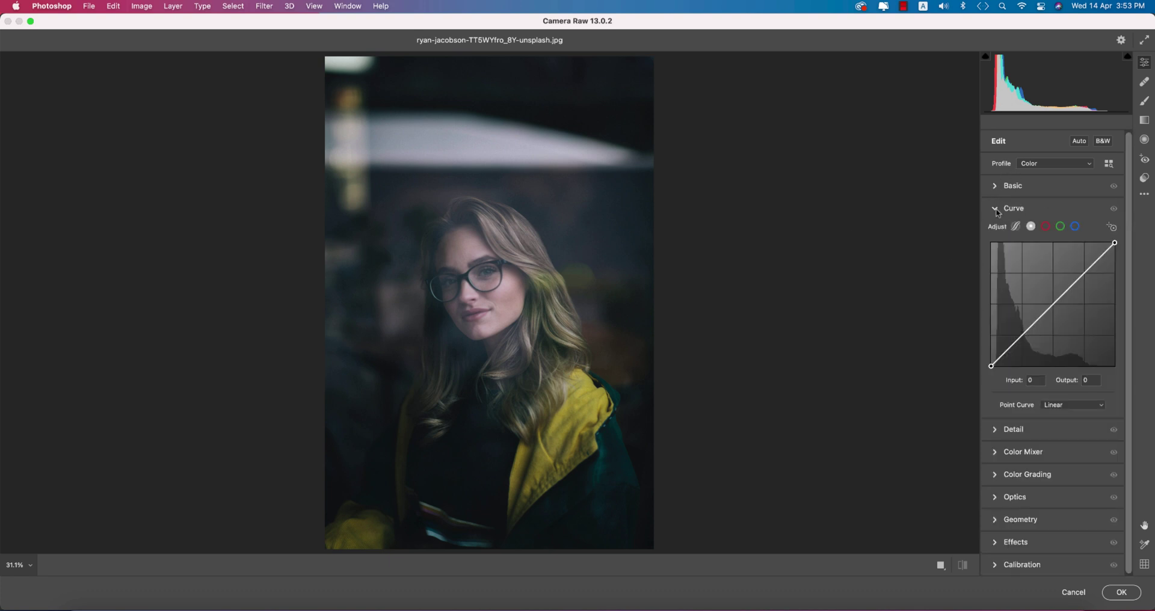
left_click(996, 209)
left_click(996, 188)
left_click(997, 191)
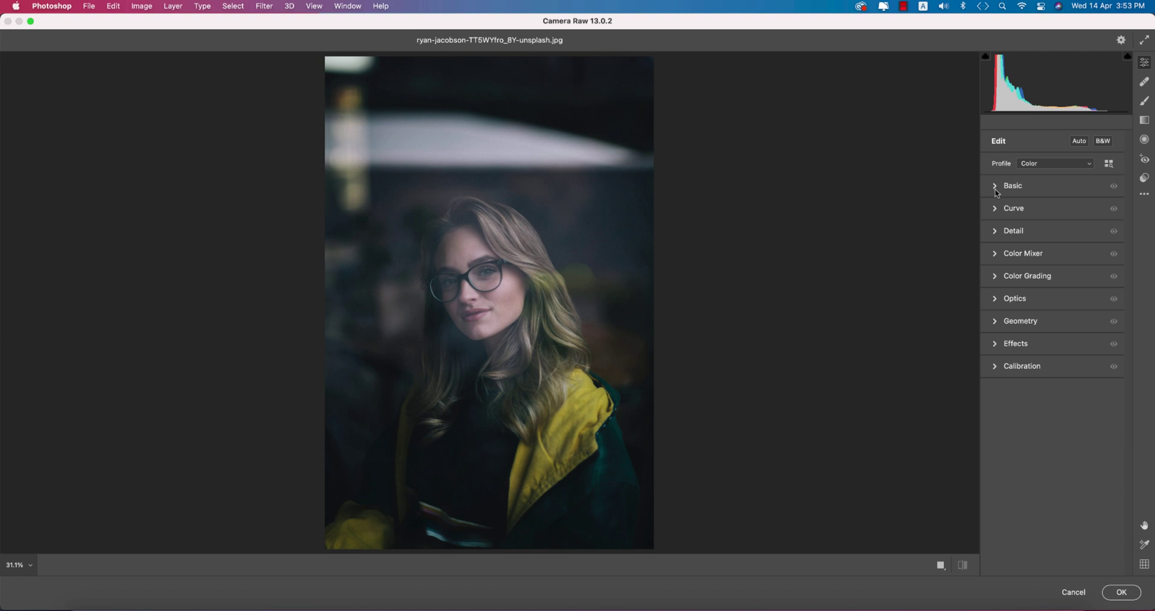
left_click(996, 255)
left_click(997, 255)
Load the Norm Orange.xmp settings file onto the portrait.
left_click(1145, 193)
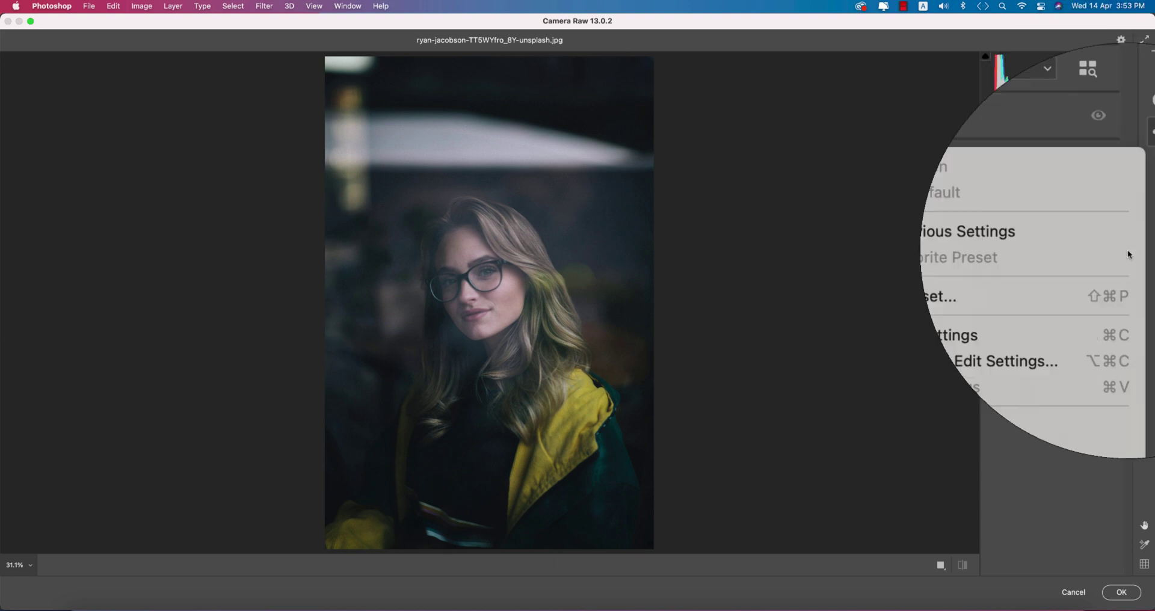
left_click(1082, 323)
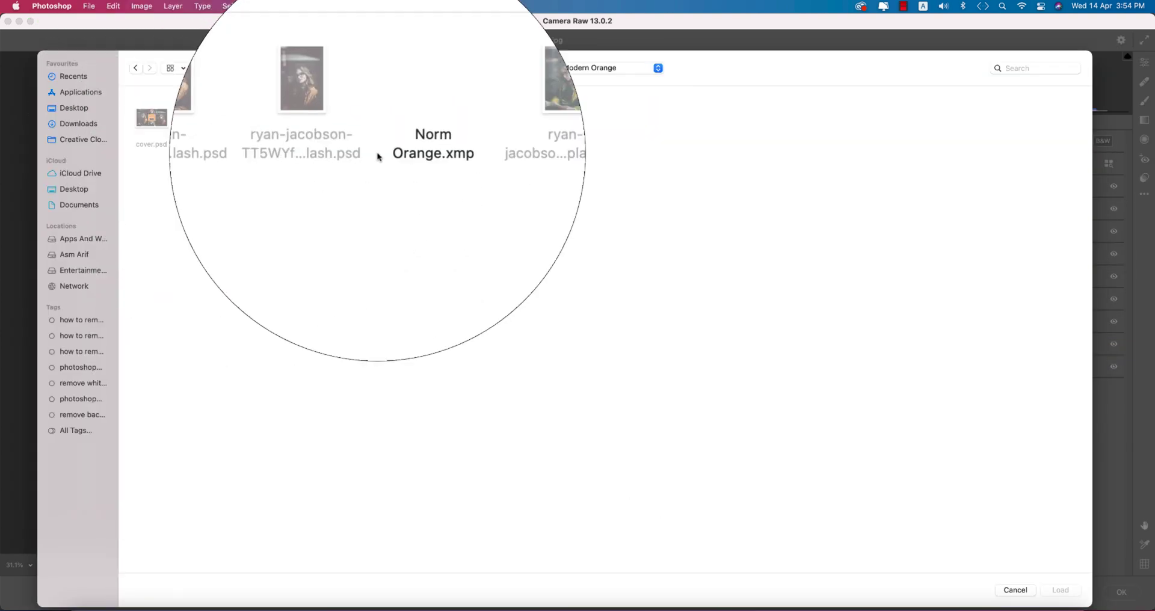
left_click(403, 136)
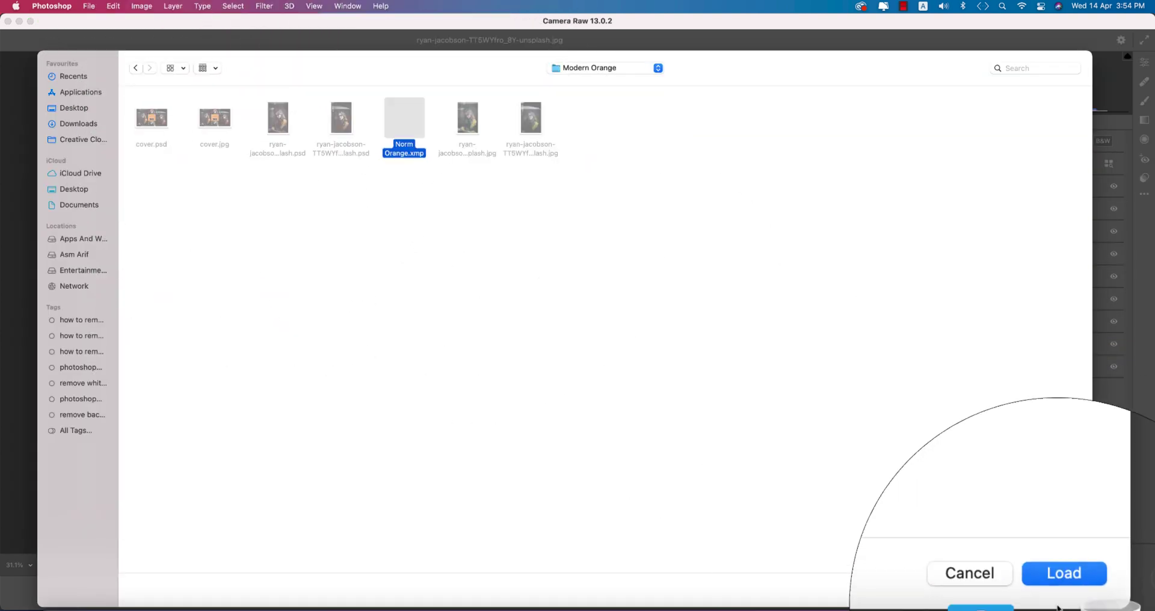
left_click(1062, 592)
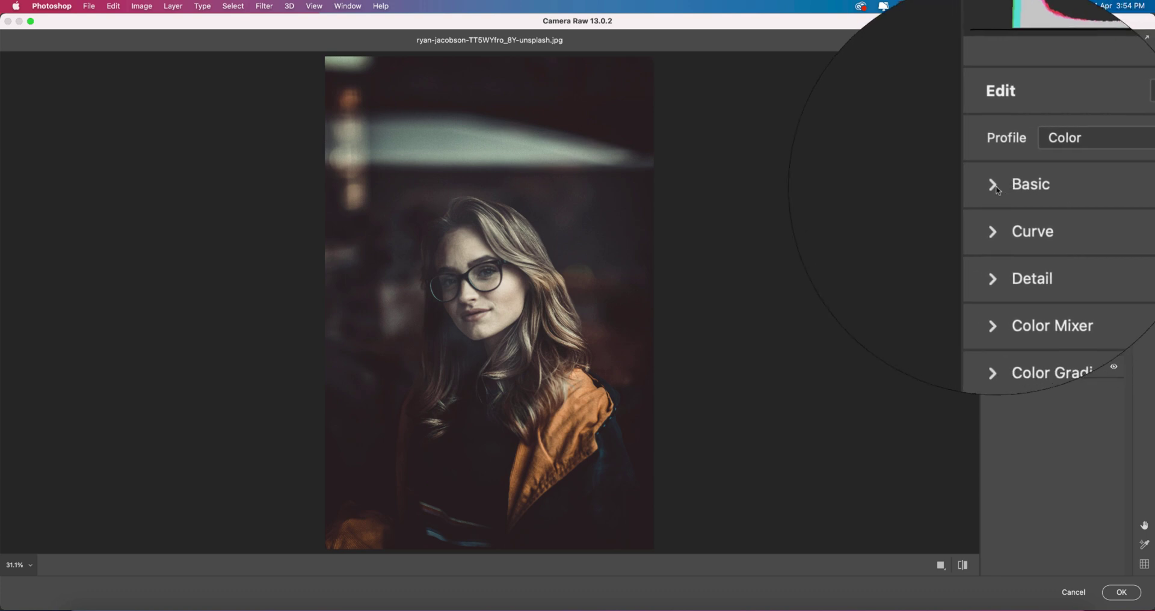
left_click(996, 190)
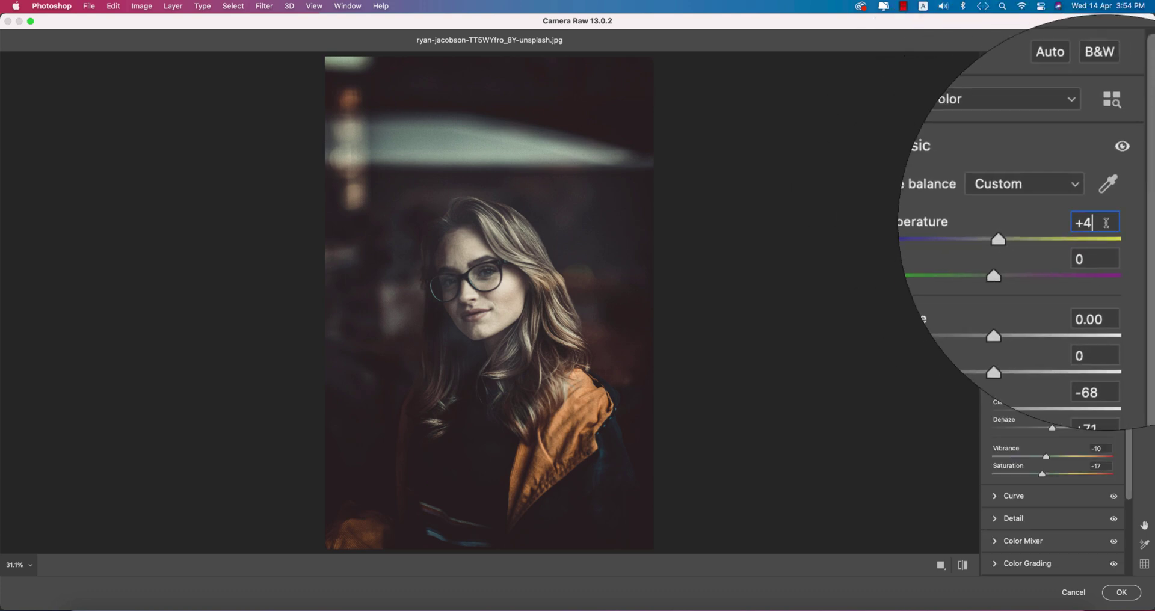
left_click(1106, 244)
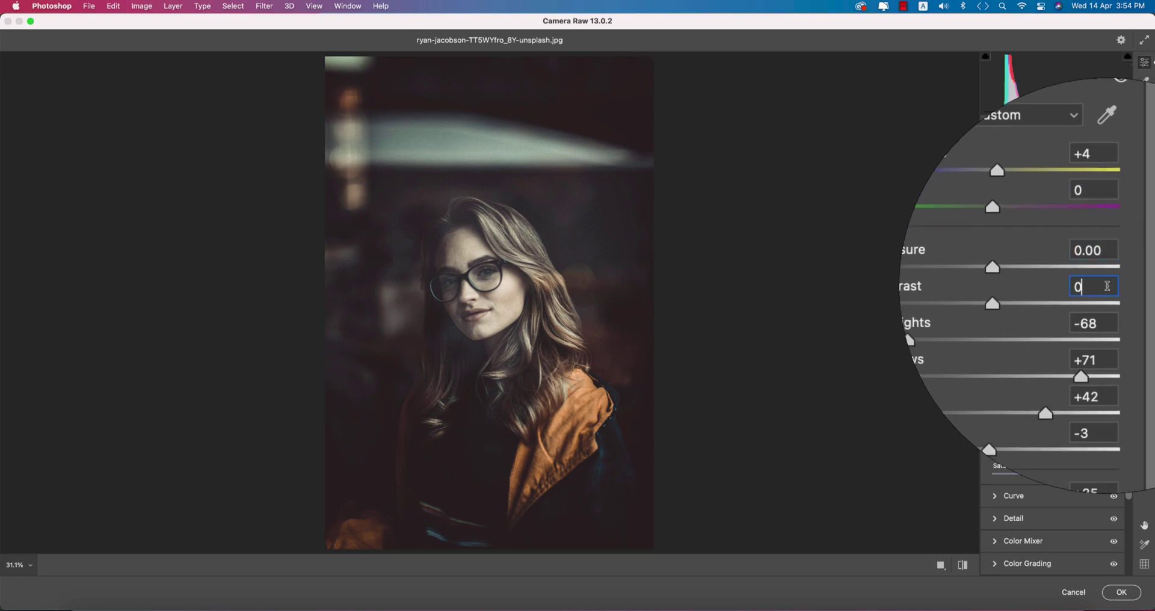
left_click(1114, 305)
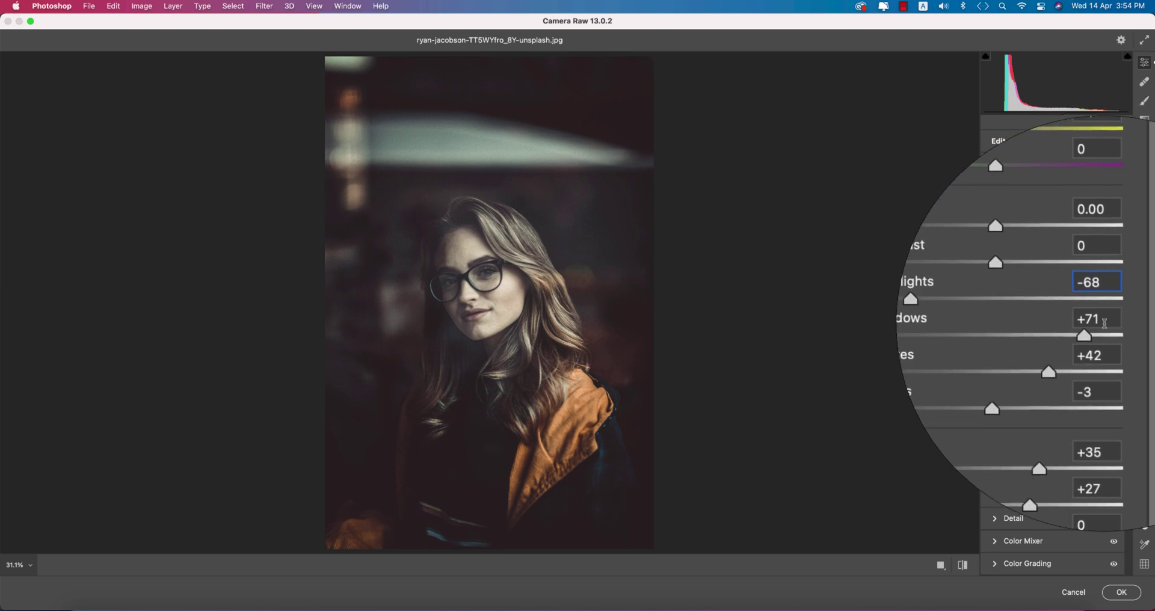
left_click(1108, 322)
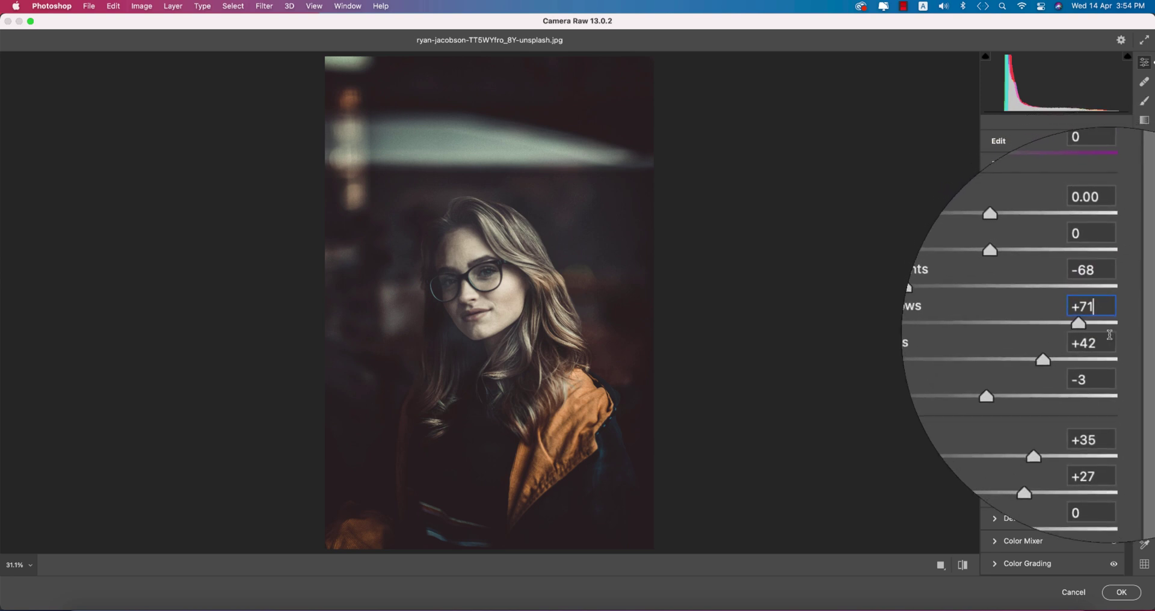
left_click(1113, 348)
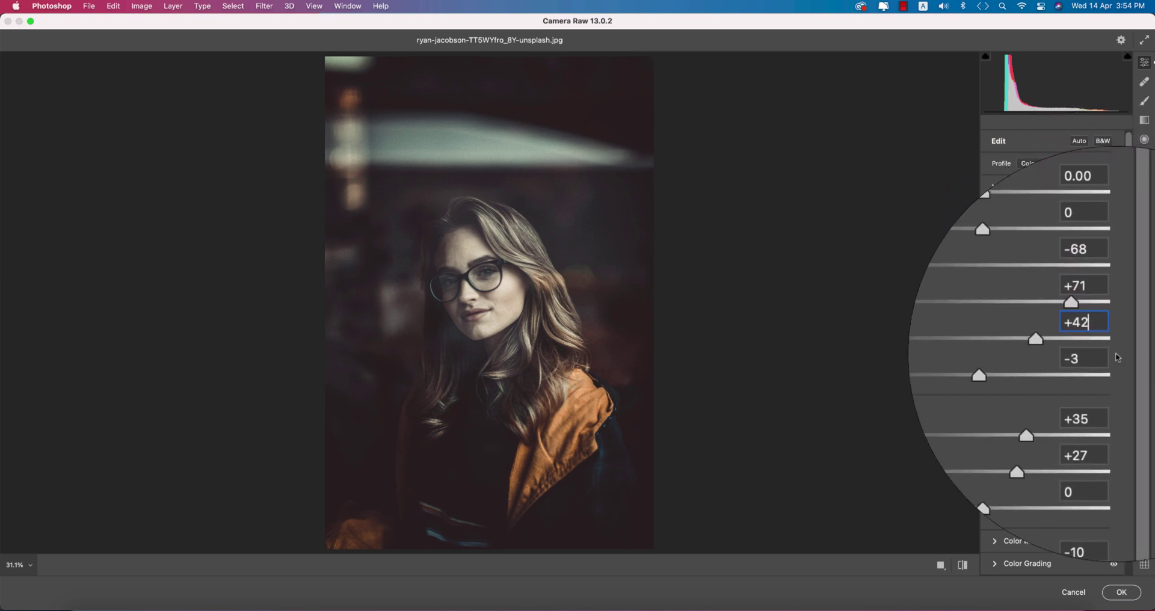
left_click(1107, 355)
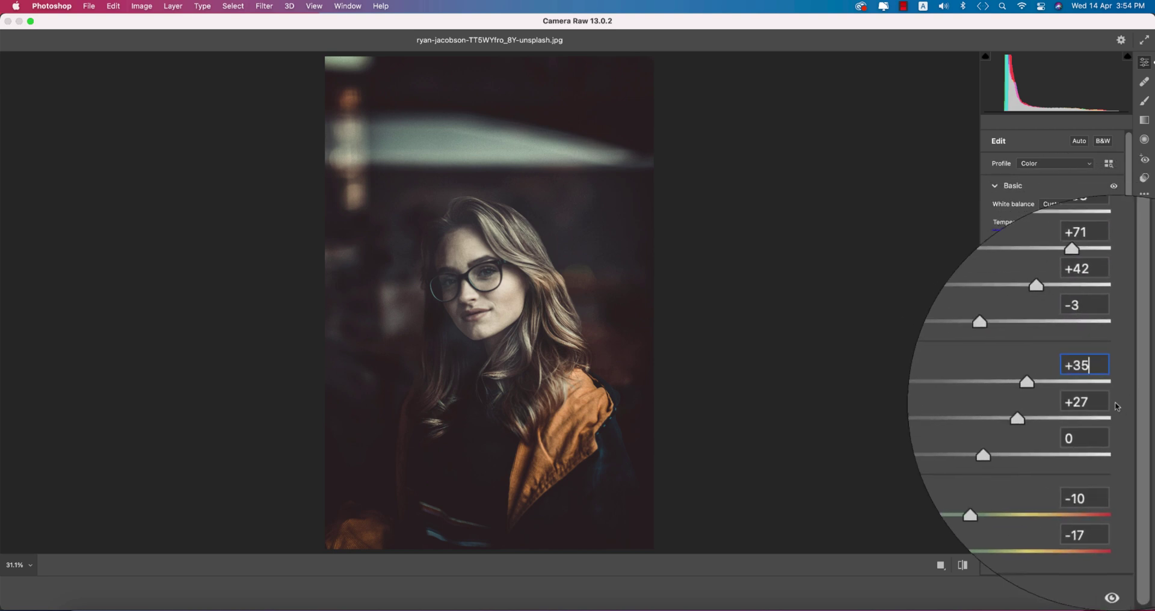
left_click(1110, 403)
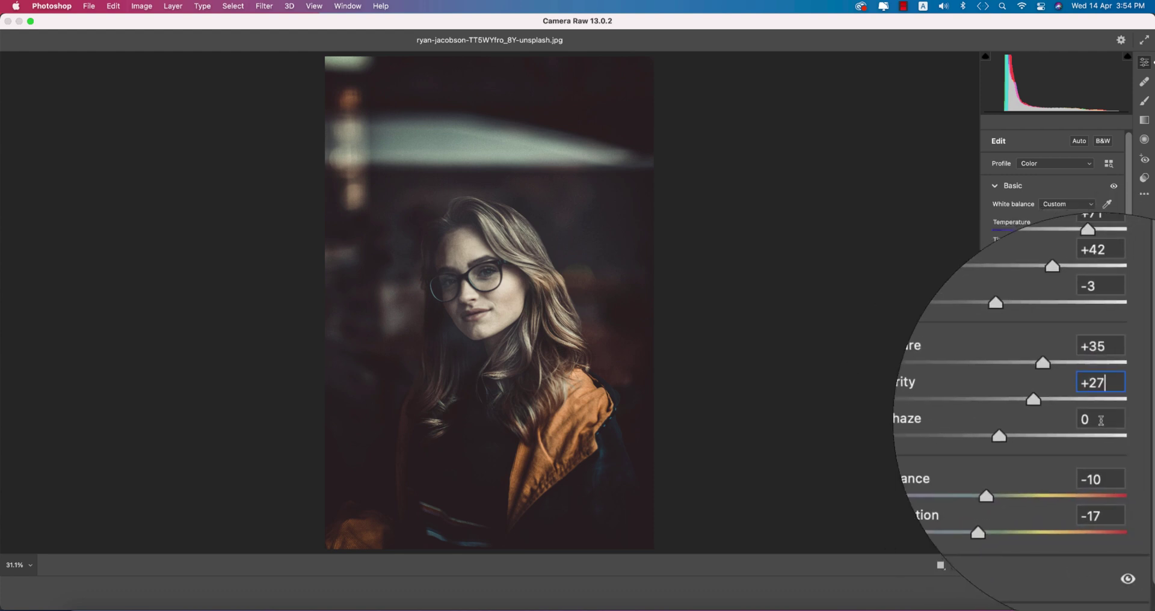
left_click(1107, 409)
left_click(1111, 448)
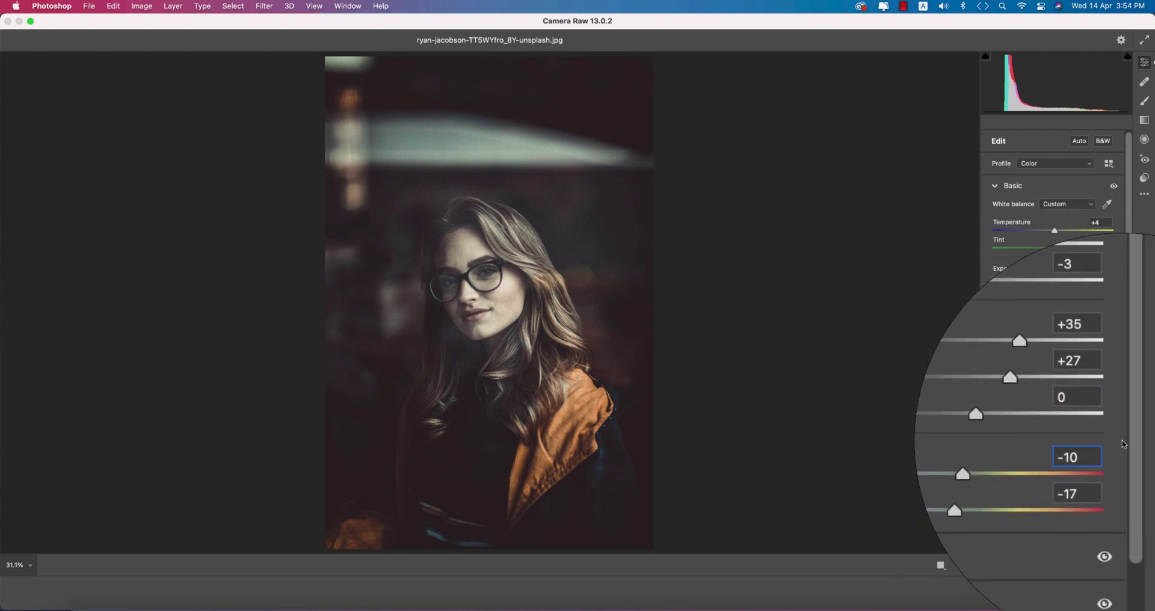
left_click(1108, 470)
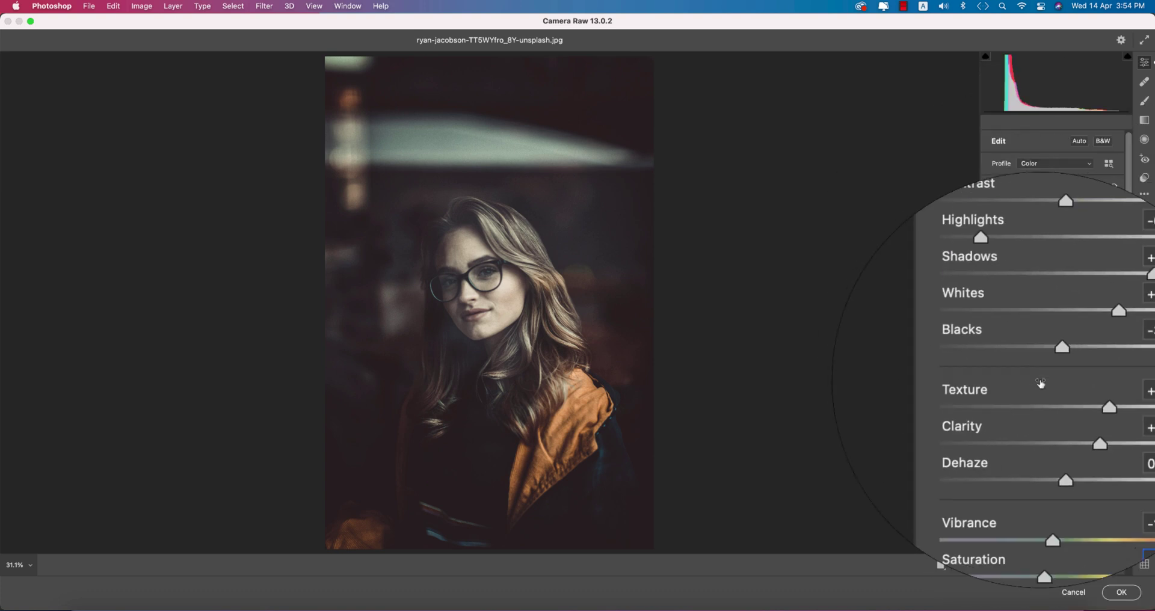
Show the preset's custom point curve and check each point up to the top endpoint.
left_click(994, 187)
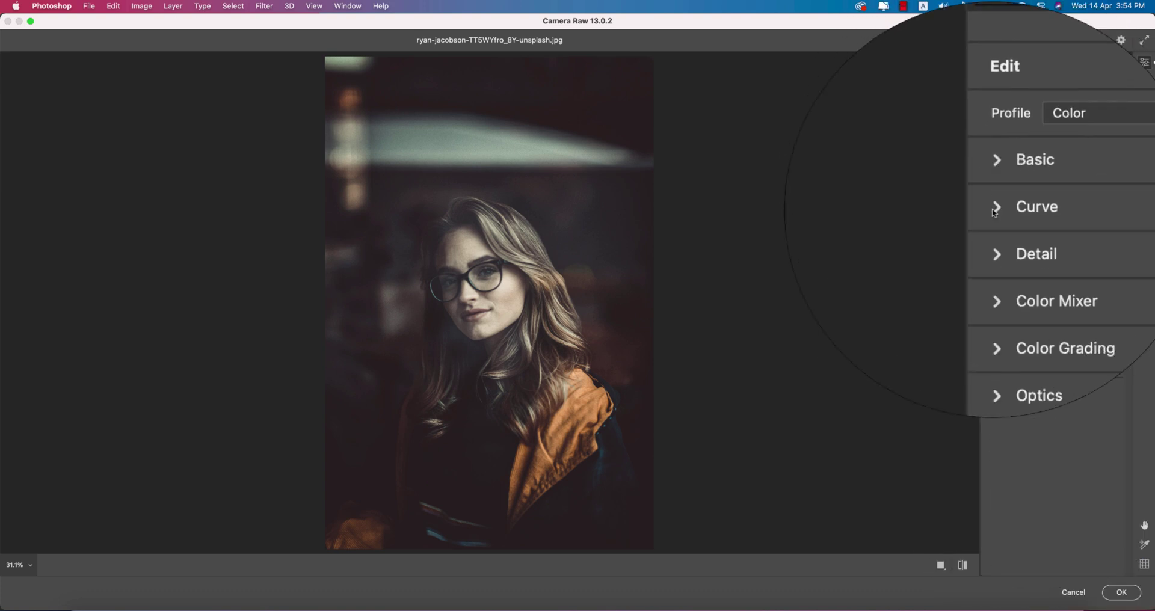
left_click(994, 206)
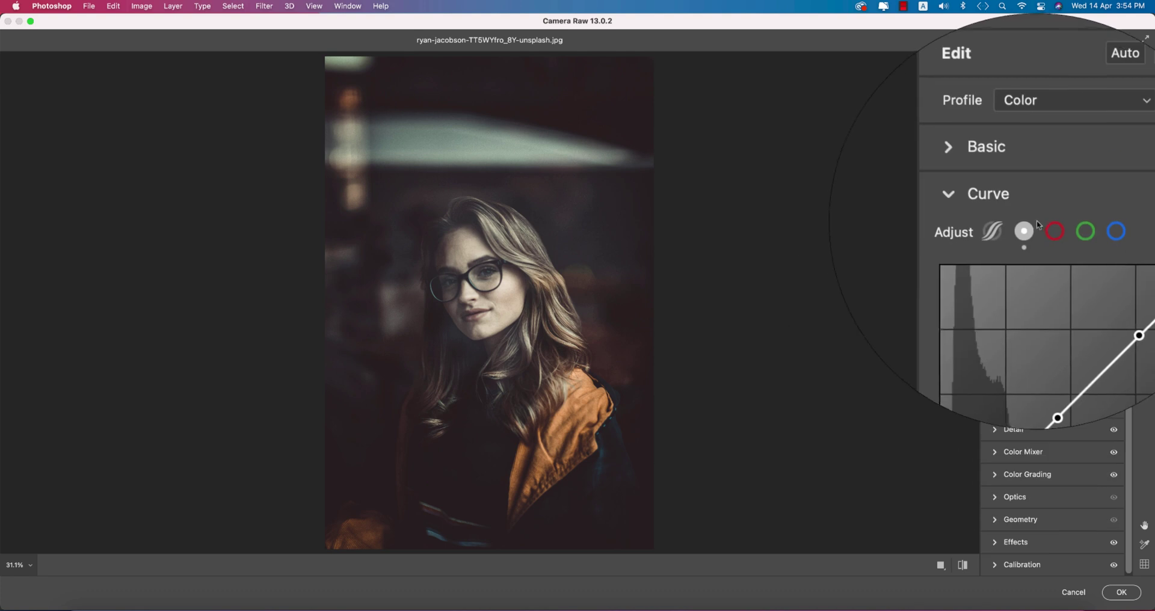
left_click(1033, 229)
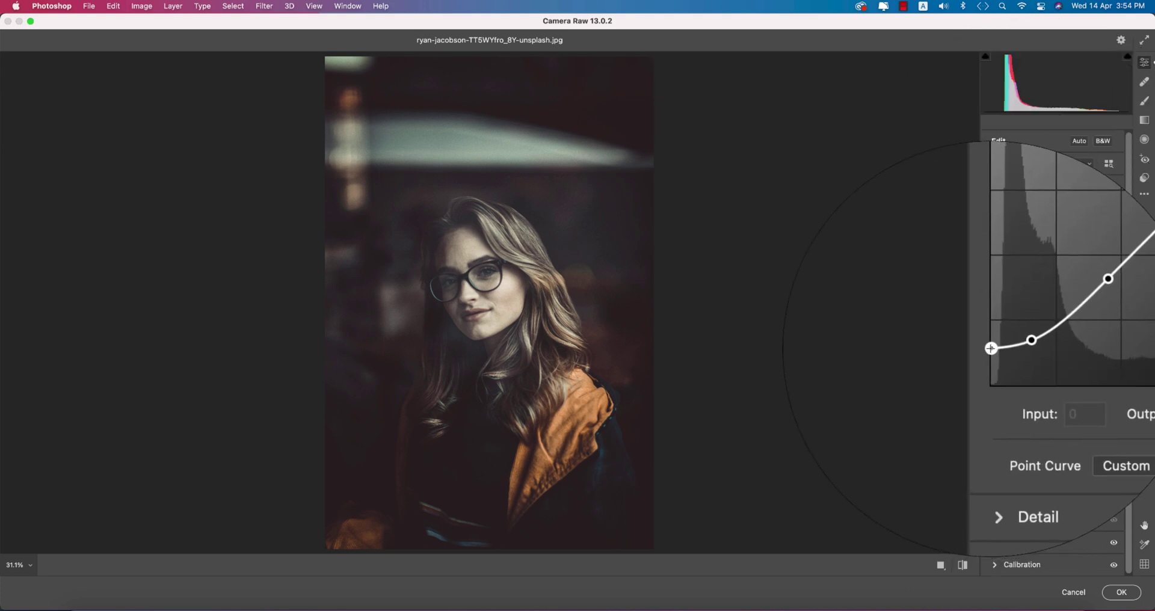
left_click(1008, 344)
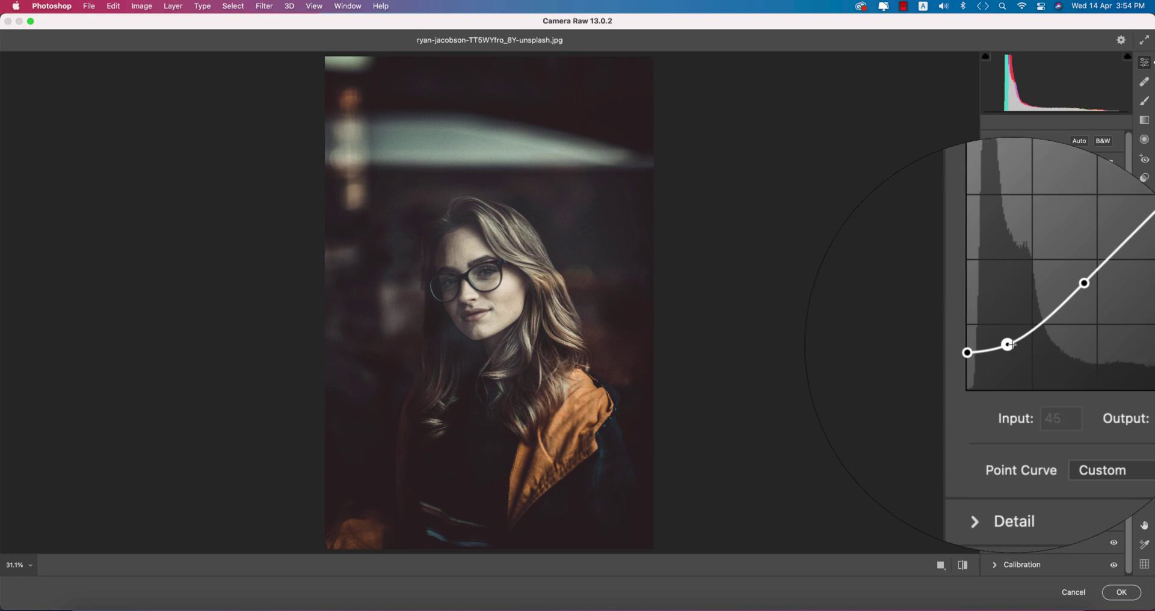
left_click(1046, 315)
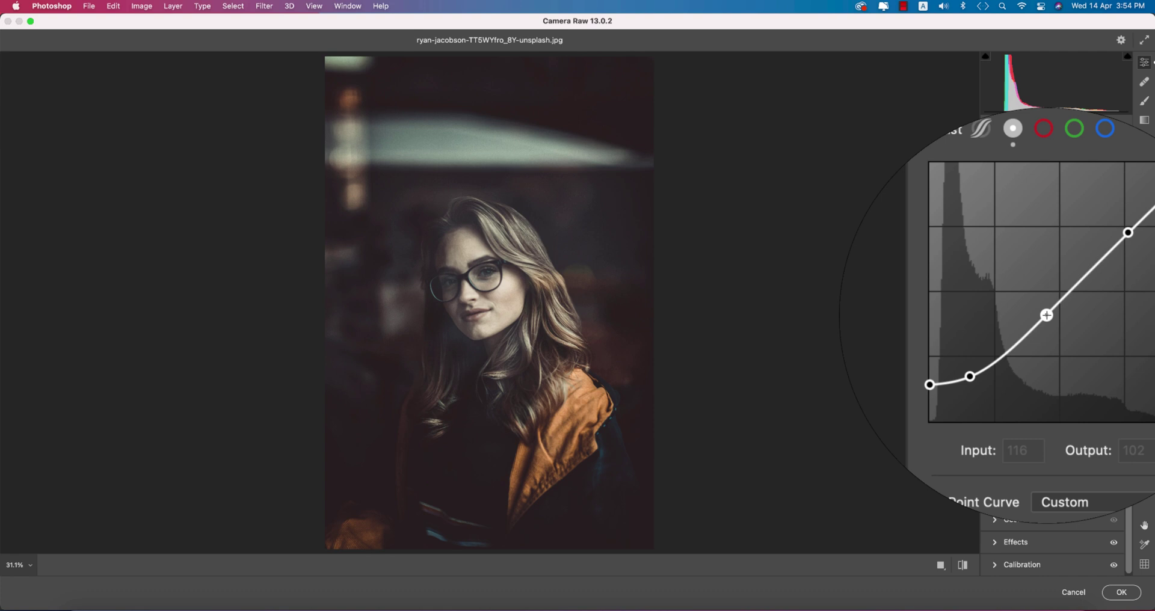
left_click(1085, 275)
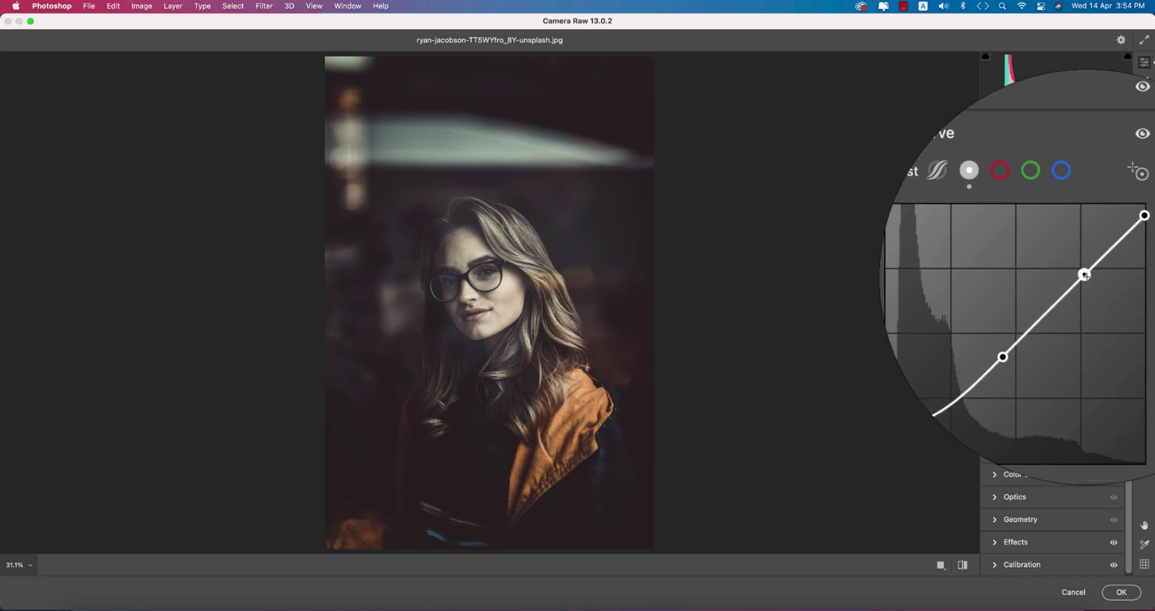
left_click(1113, 247)
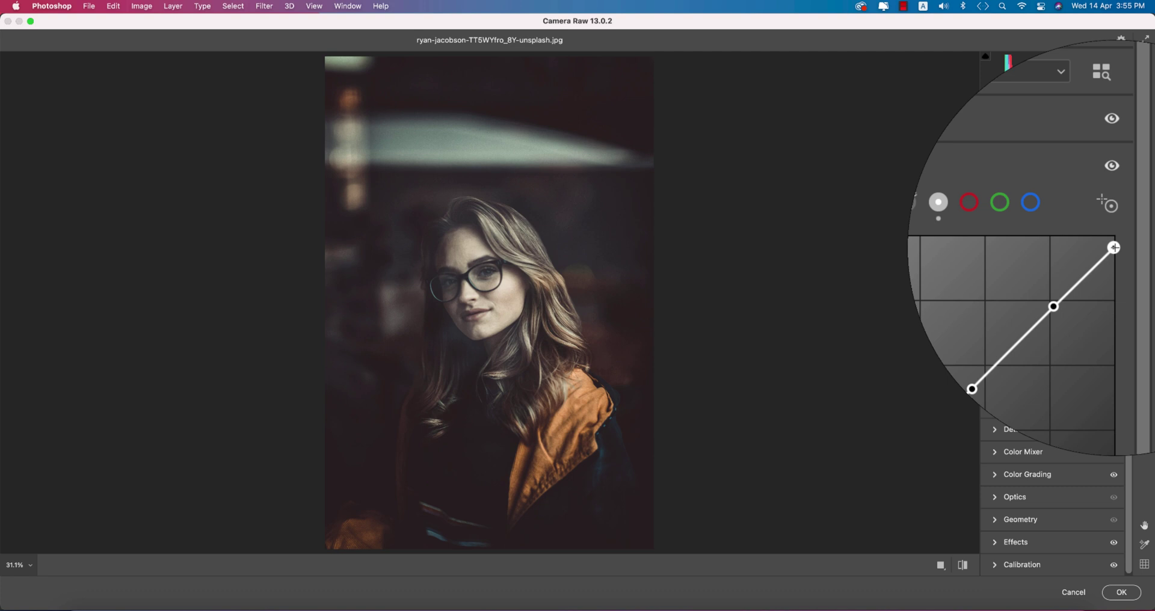
Set Detail to Sharpening 33, Noise Reduction 17 and Color Noise Reduction 18.
left_click(995, 110)
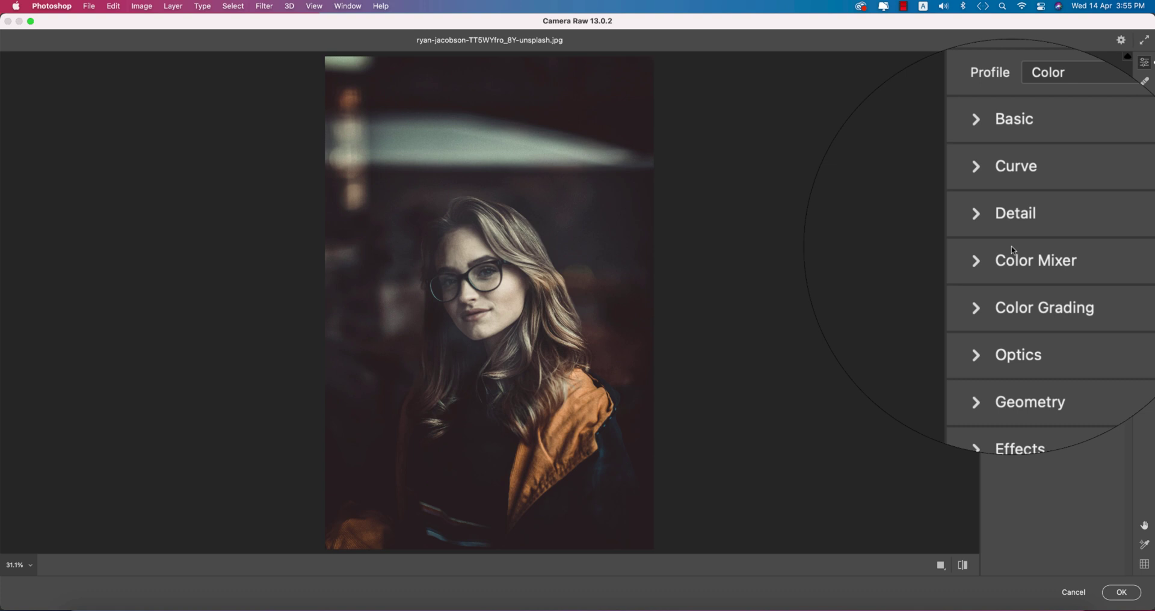
left_click(995, 233)
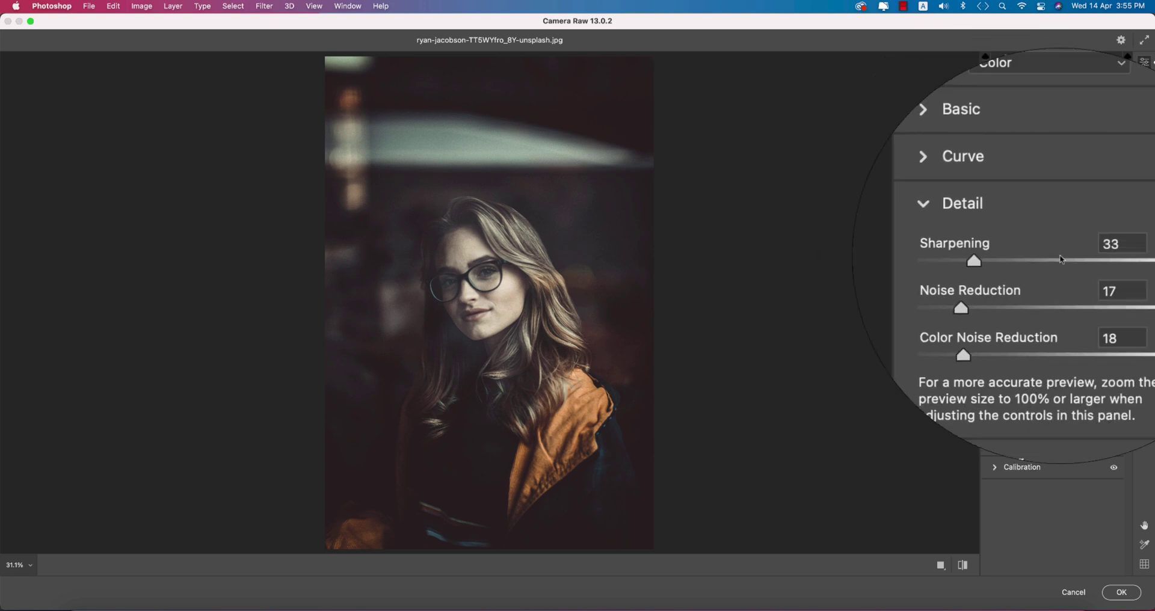
left_click(1089, 250)
left_click(1096, 272)
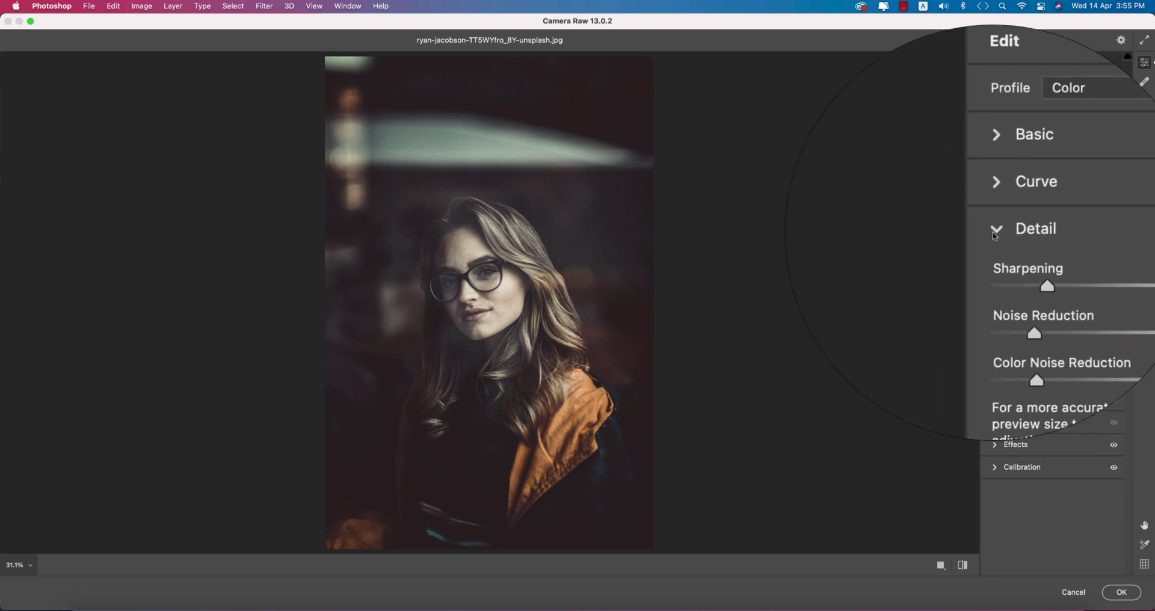
left_click(1016, 228)
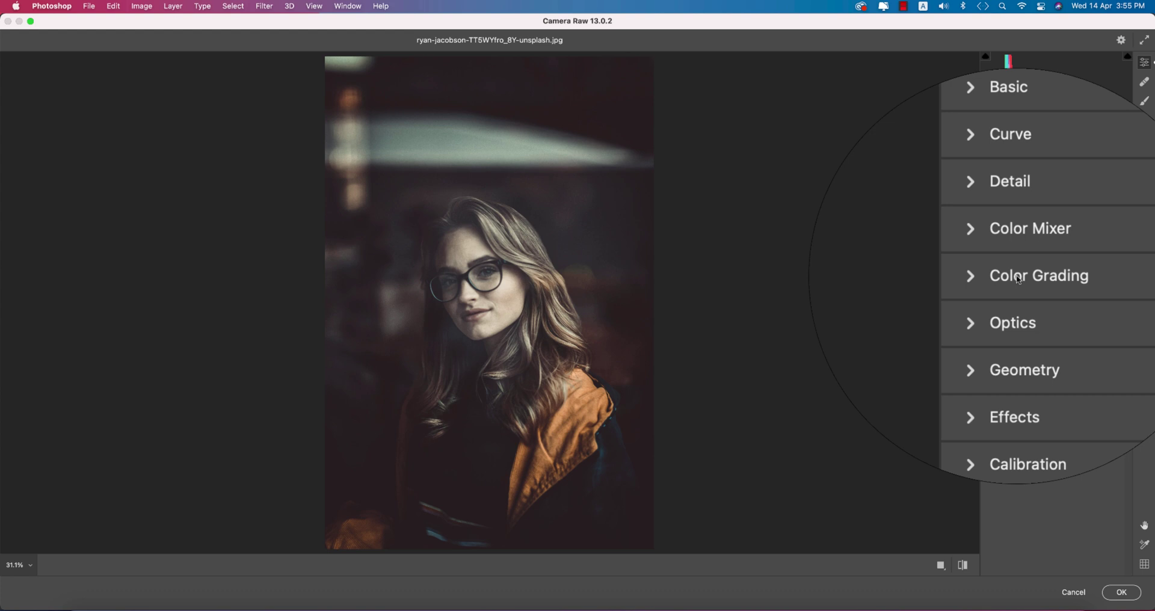
Open the Color Mixer and look through its Hue, Saturation and Luminance values.
left_click(1017, 278)
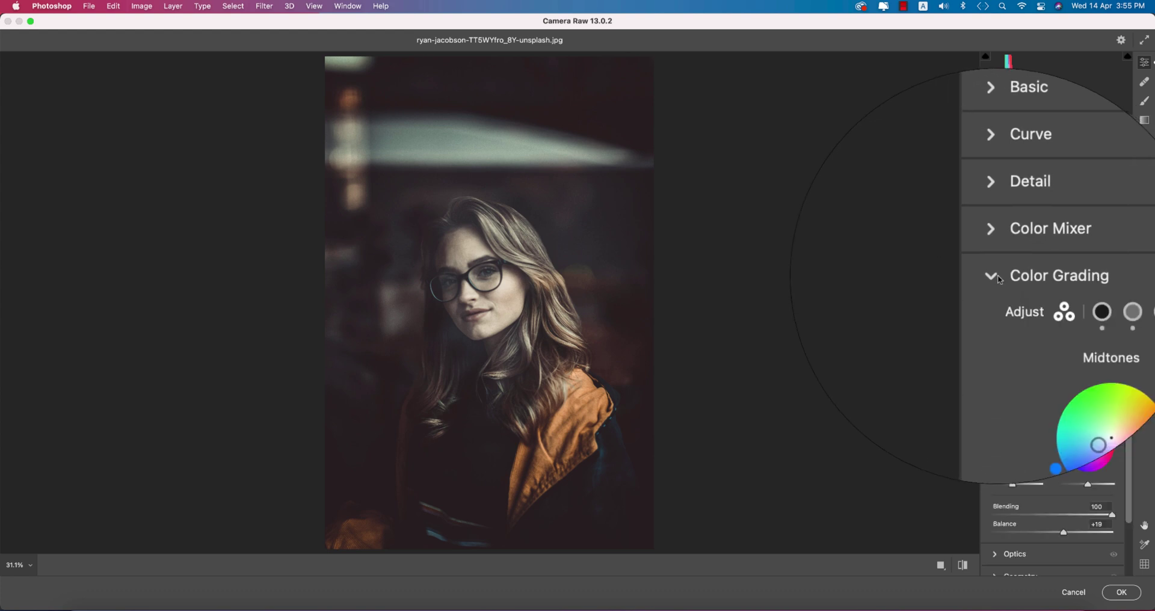
left_click(998, 260)
left_click(995, 250)
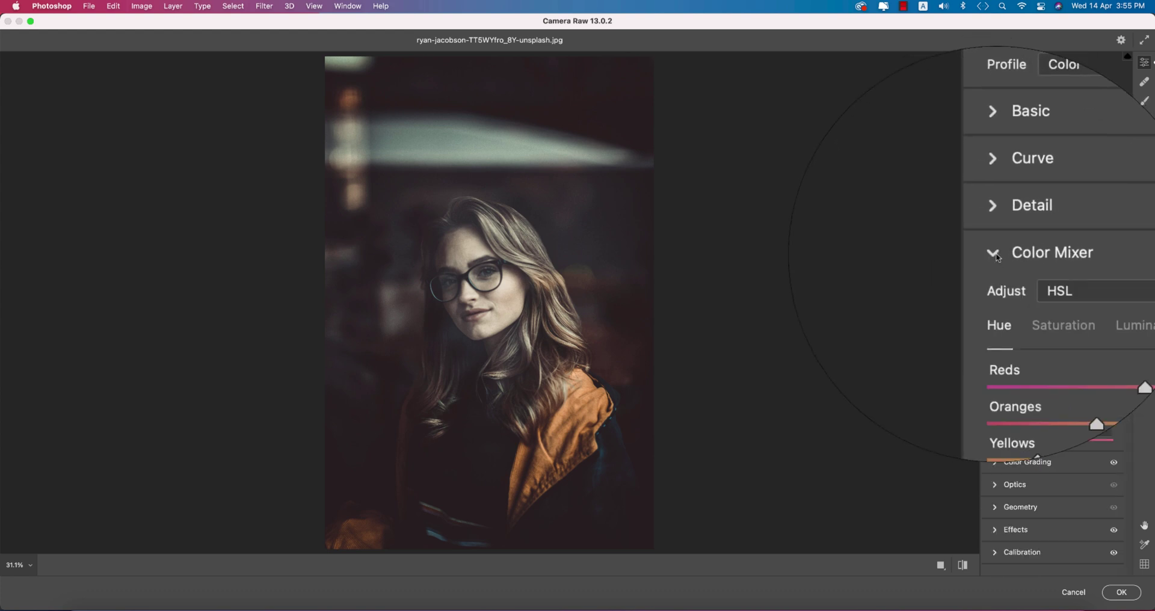
left_click(1040, 286)
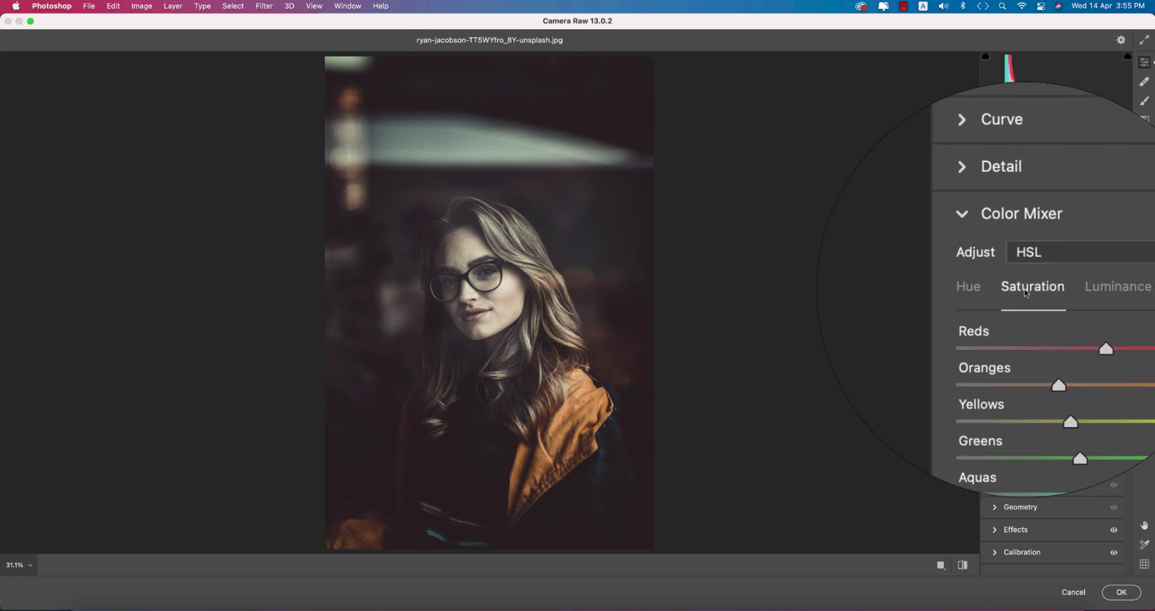
left_click(1075, 291)
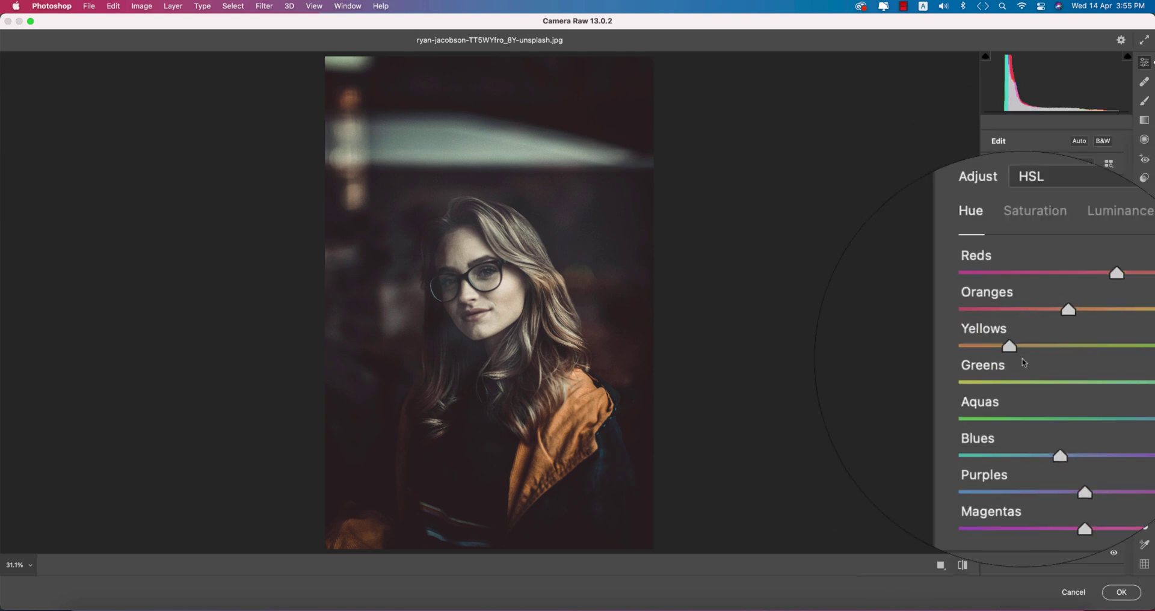
left_click(1030, 291)
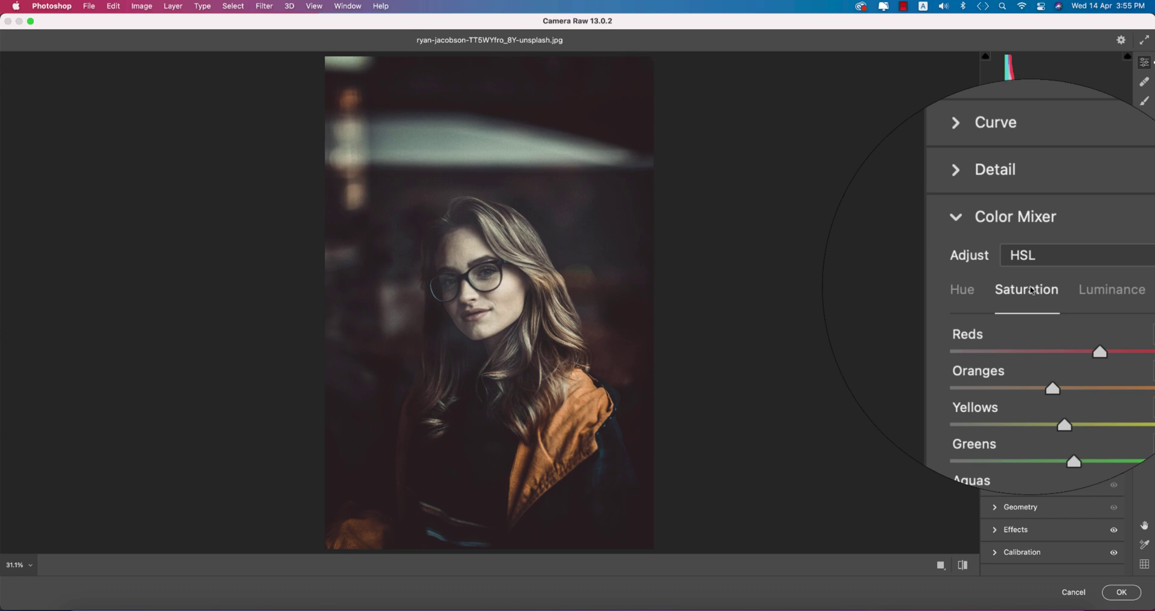
left_click(1074, 286)
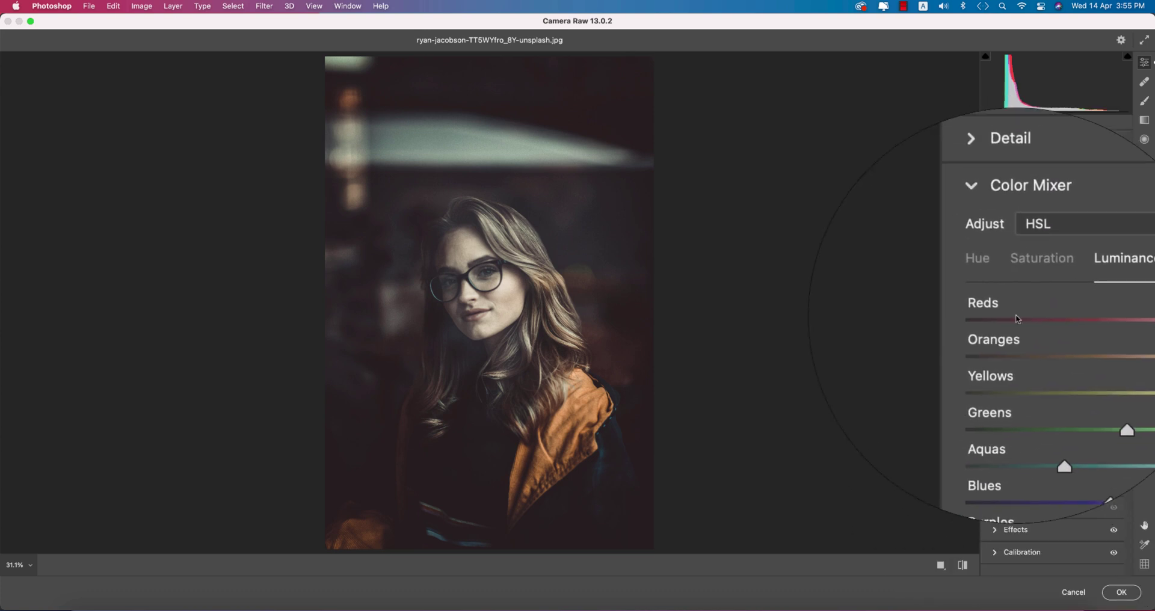
left_click(996, 300)
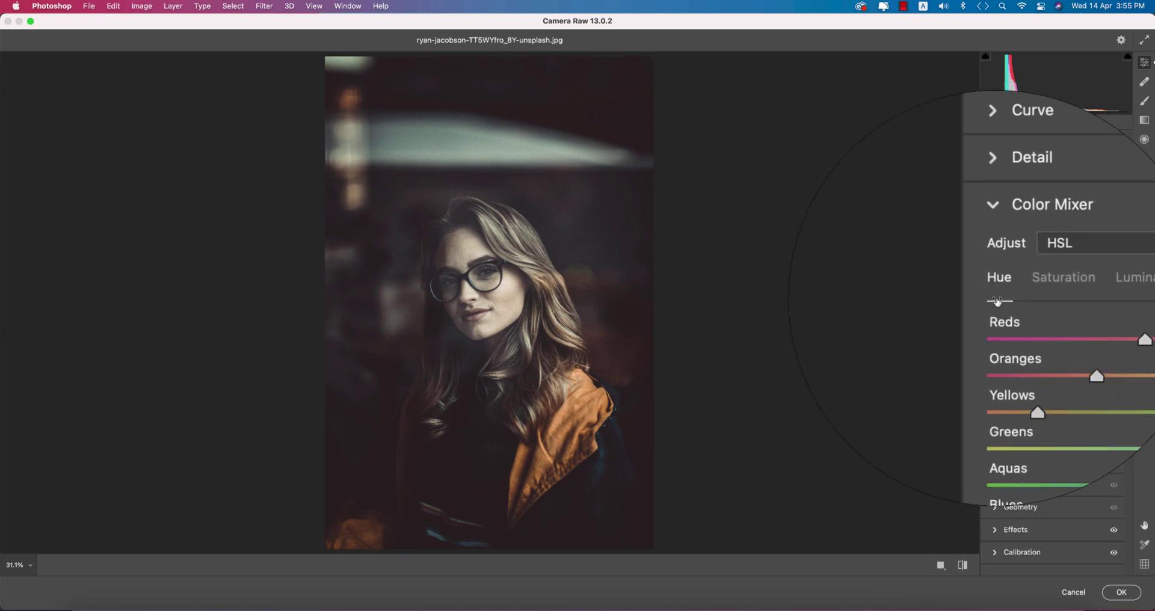
Edit the Reds, Greens and Aquas hue and the Greens and Blues saturation values.
left_click(1105, 325)
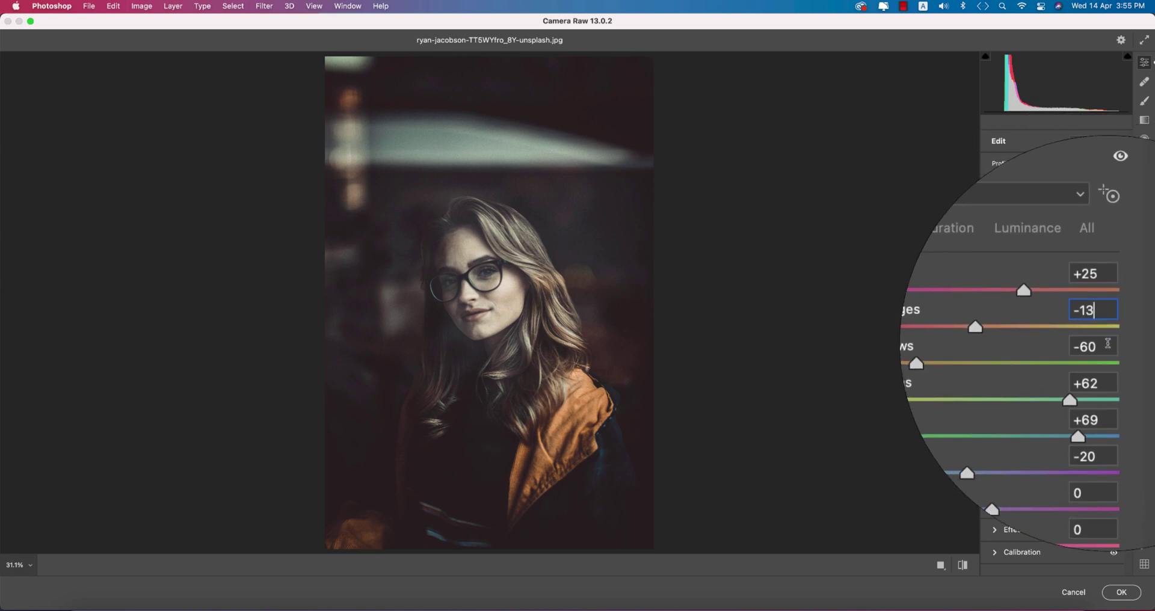
left_click(1108, 359)
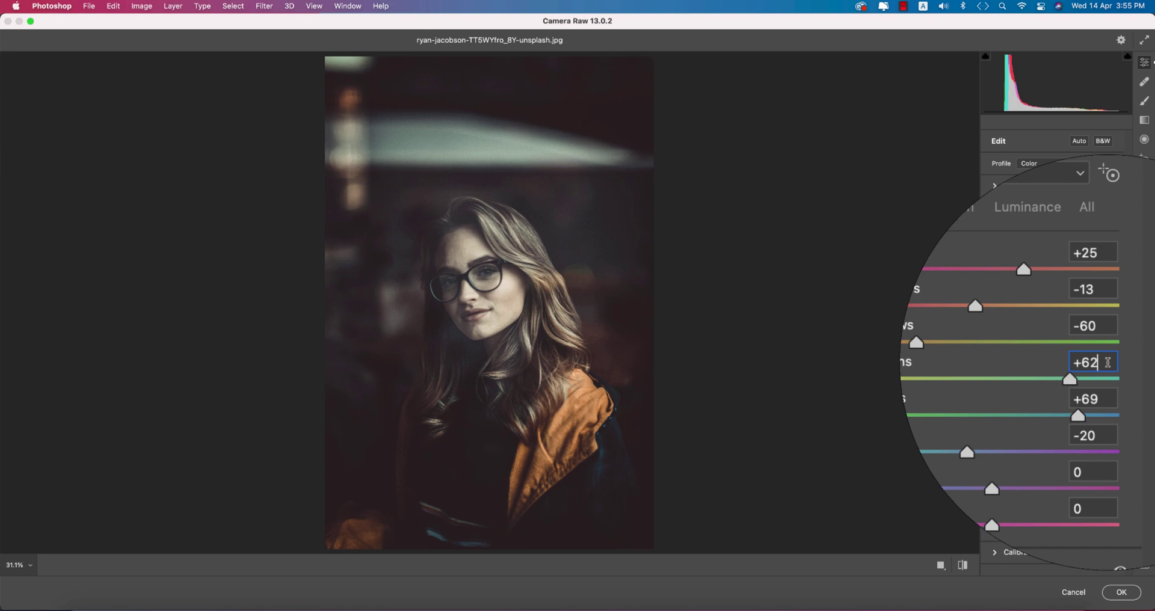
left_click(1109, 377)
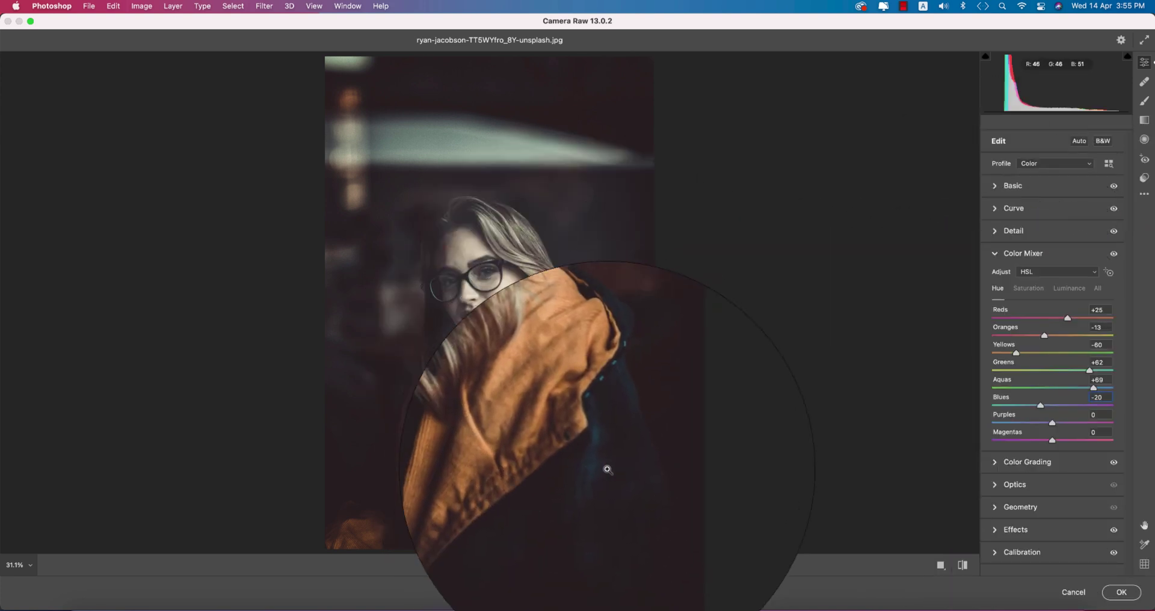
left_click(1029, 289)
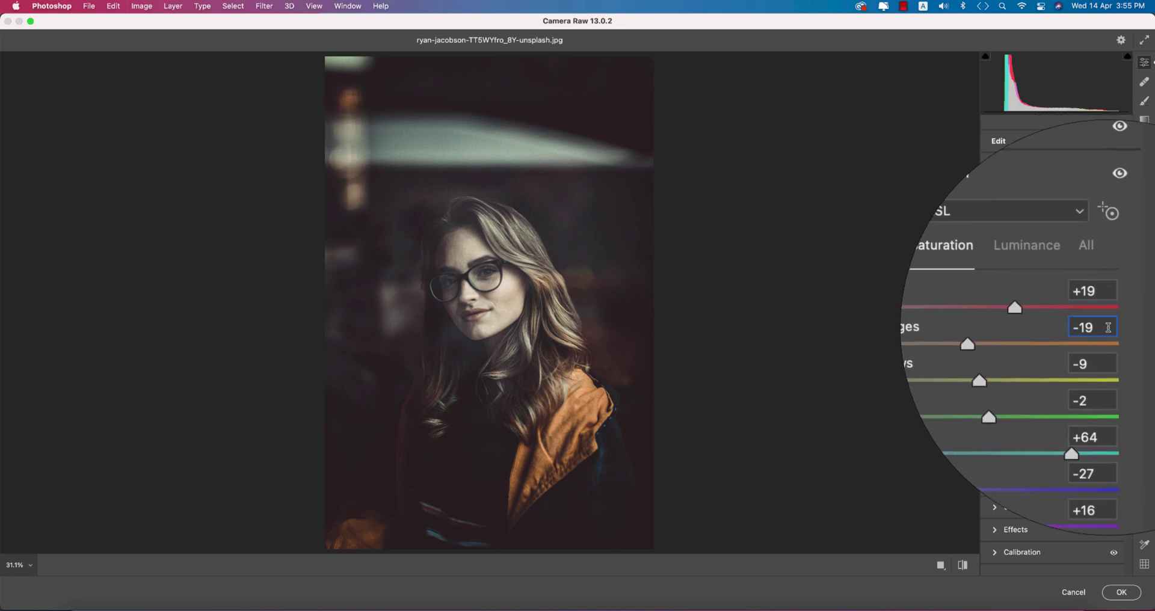
left_click(1104, 361)
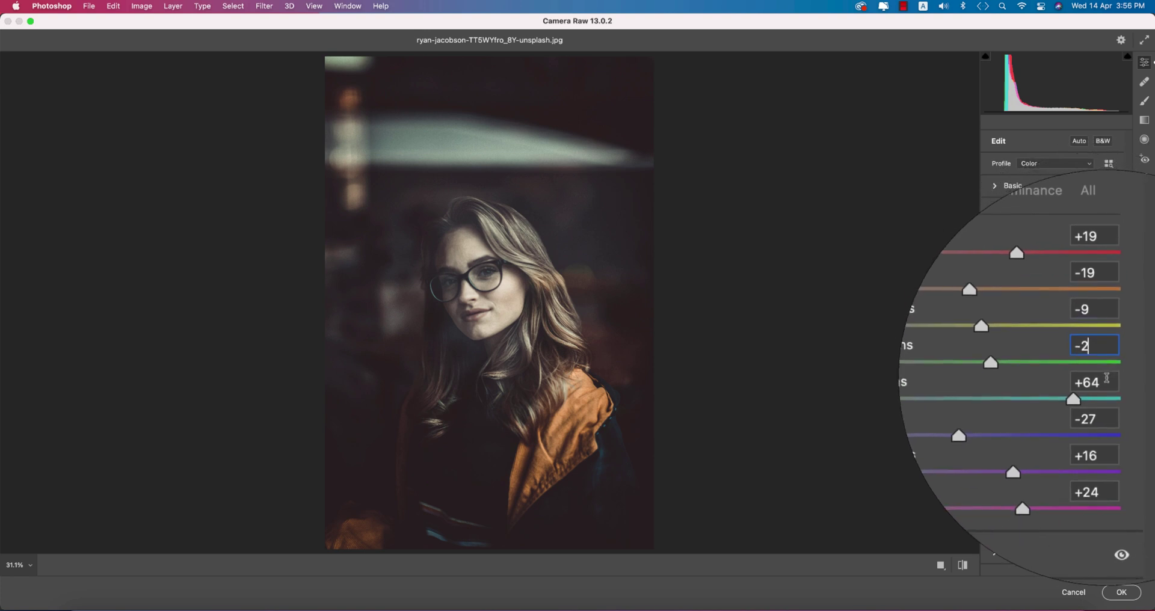
left_click(1110, 399)
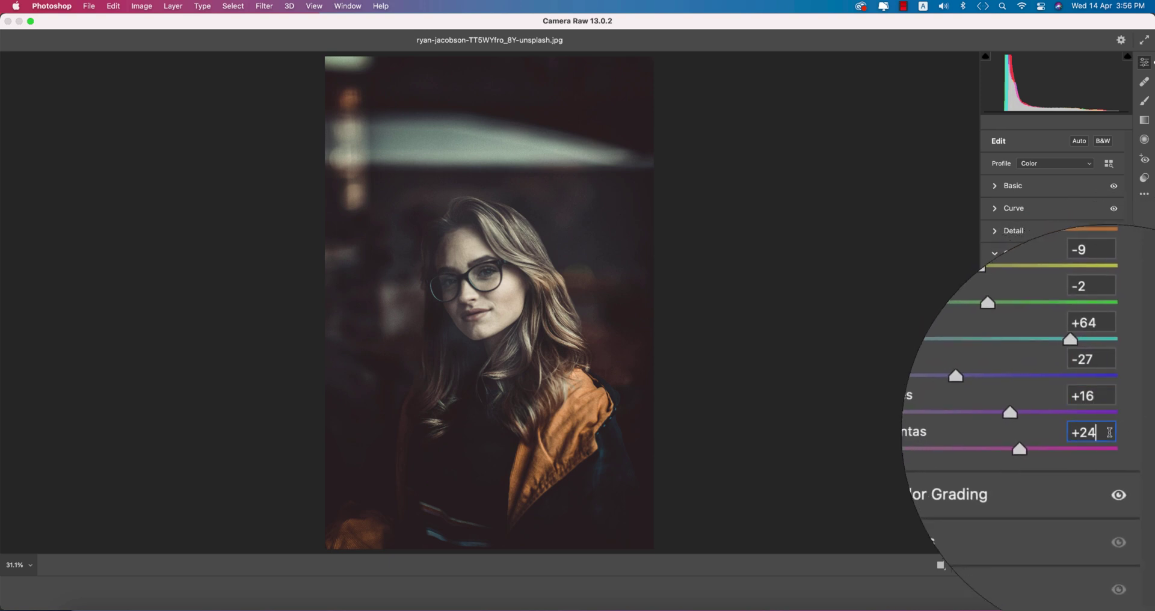
Set luminance: Reds +58, Oranges +66, Yellows +62, Greens +28, Aquas -22, Blues +15.
left_click(995, 254)
left_click(996, 256)
left_click(1031, 289)
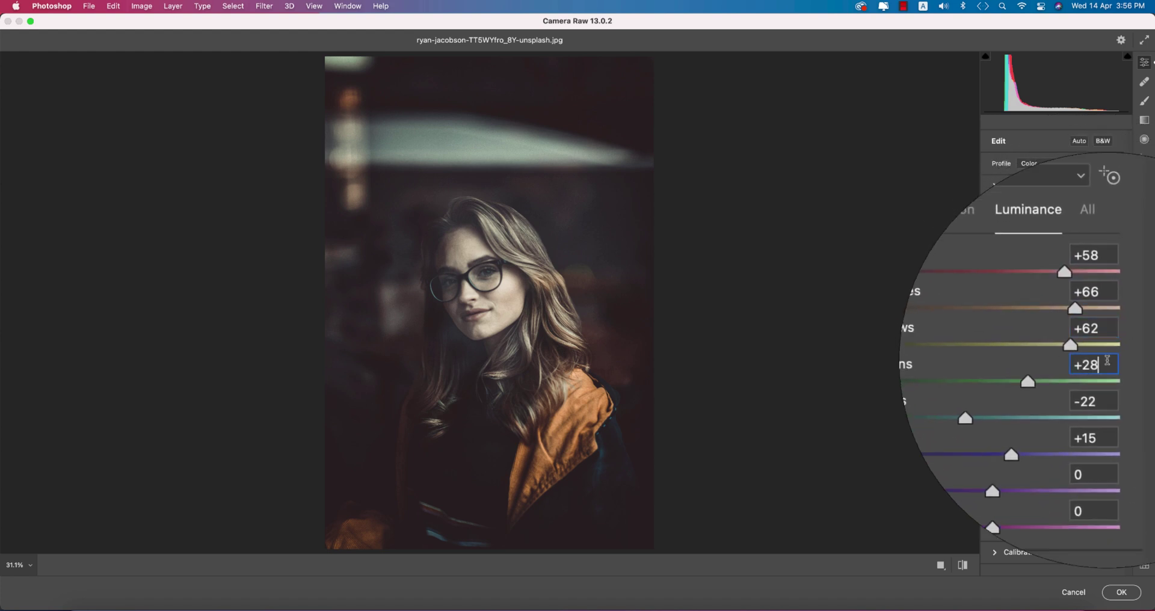
left_click(1109, 382)
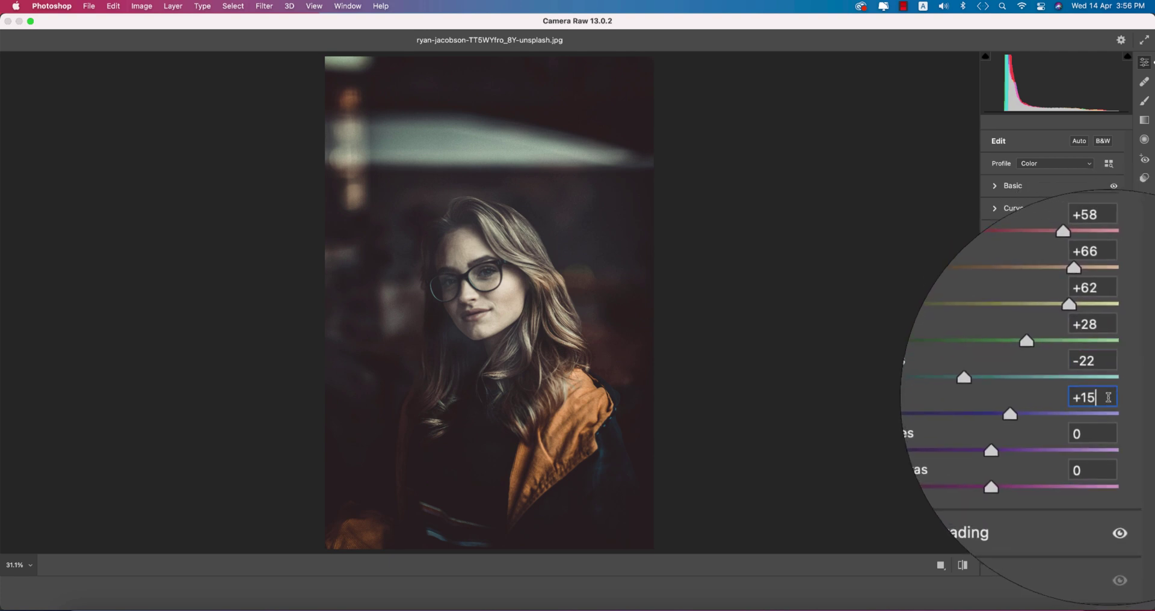
Grade midtones to hue 209, saturation 28 and highlights to hue 76, saturation 22.
left_click(996, 253)
left_click(995, 279)
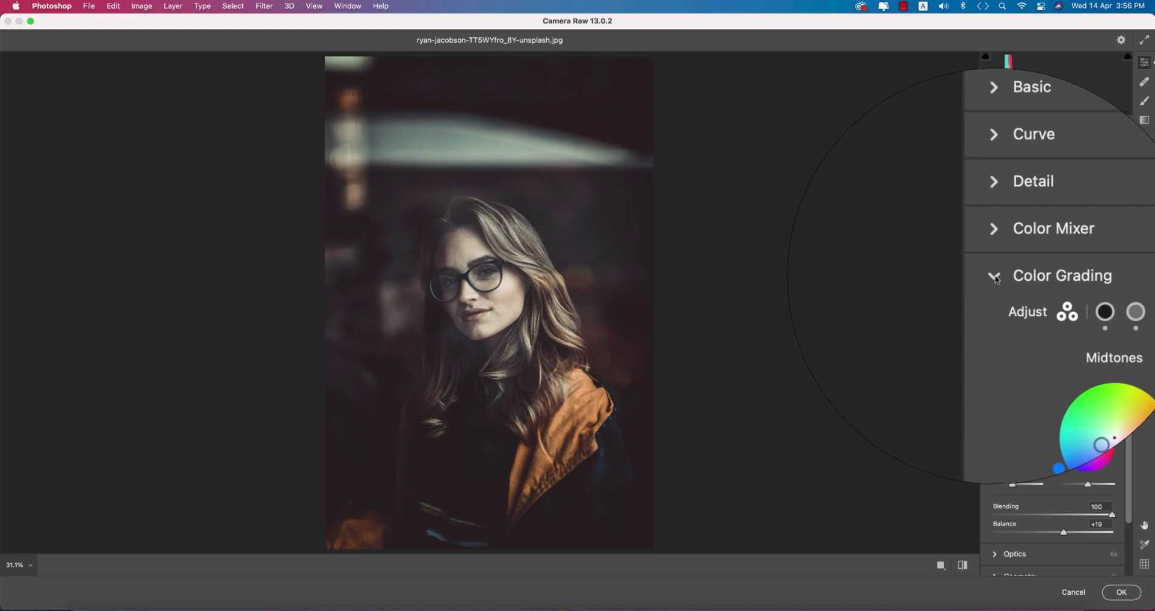
left_click(1047, 294)
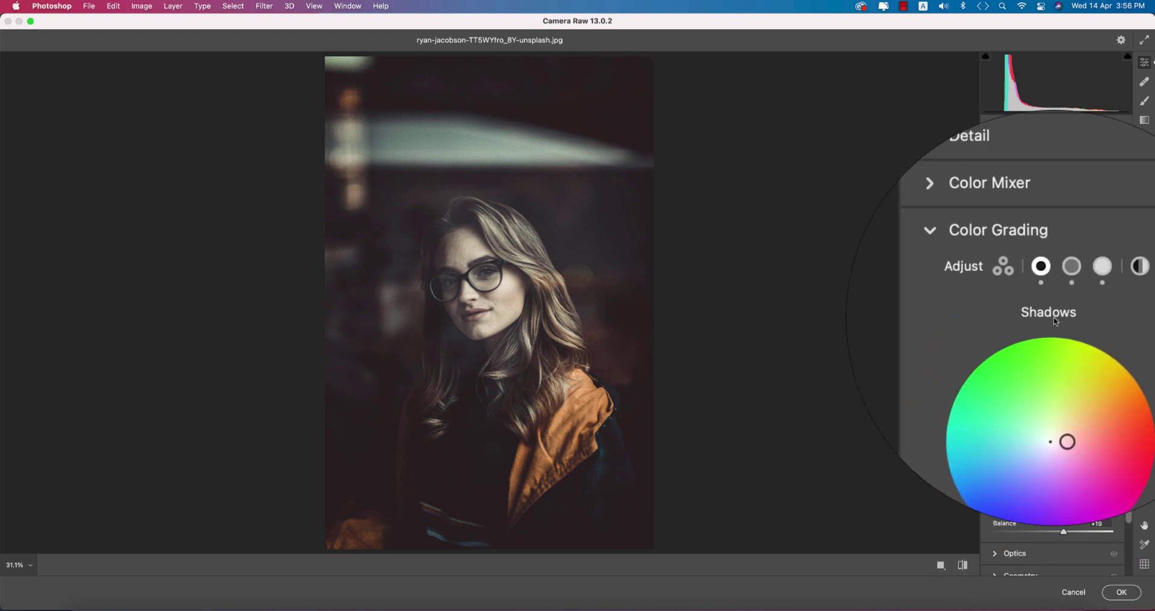
left_click(1062, 294)
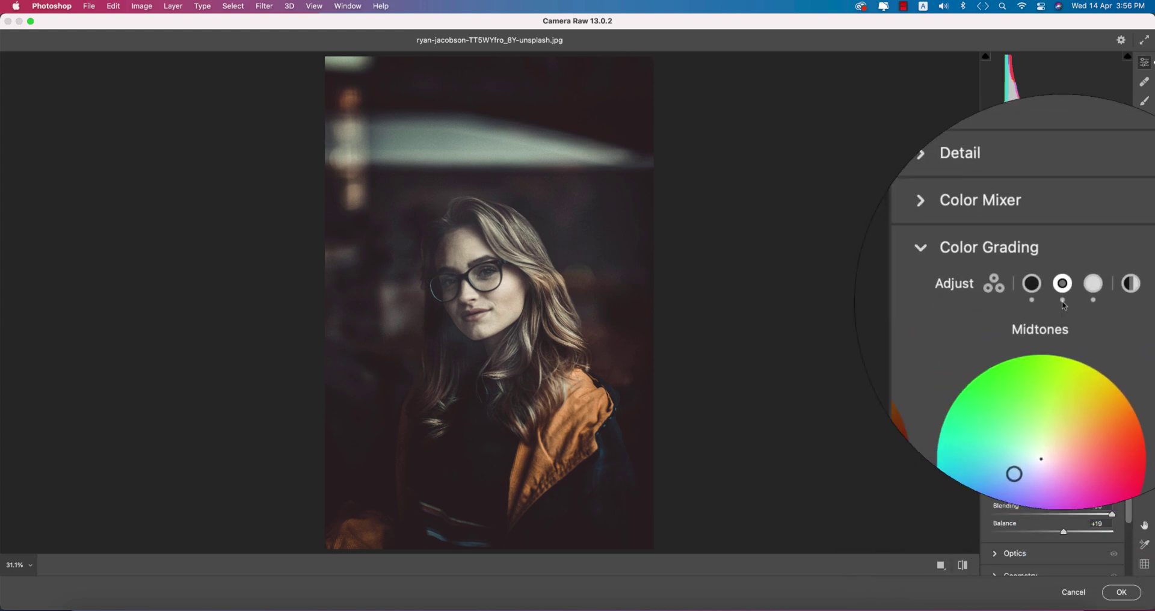
left_click(1089, 443)
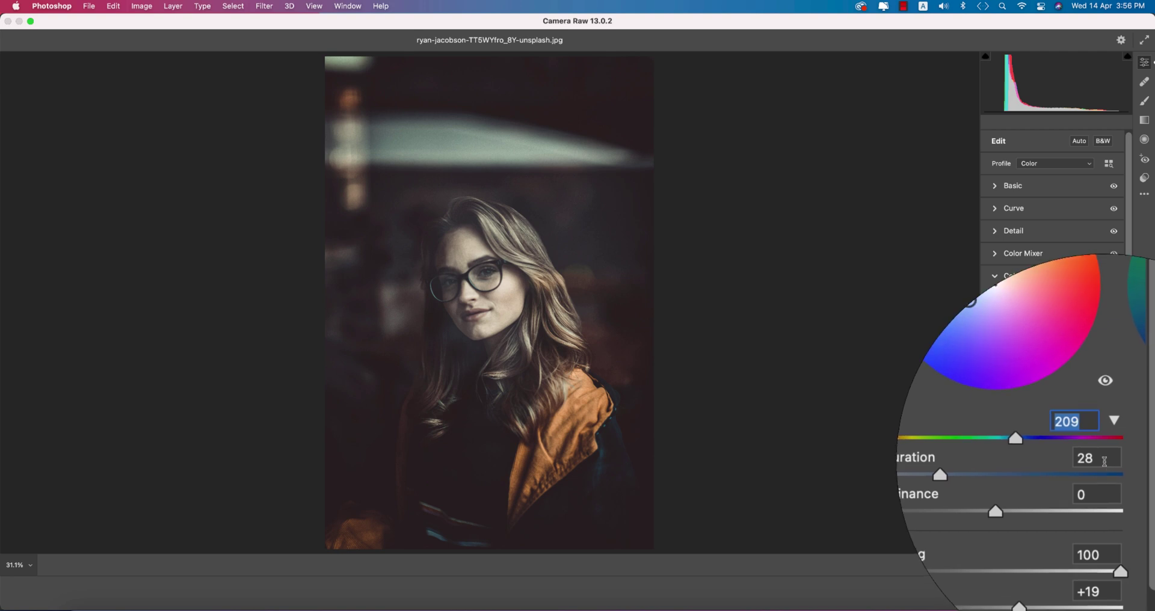
left_click(1107, 452)
left_click(1077, 294)
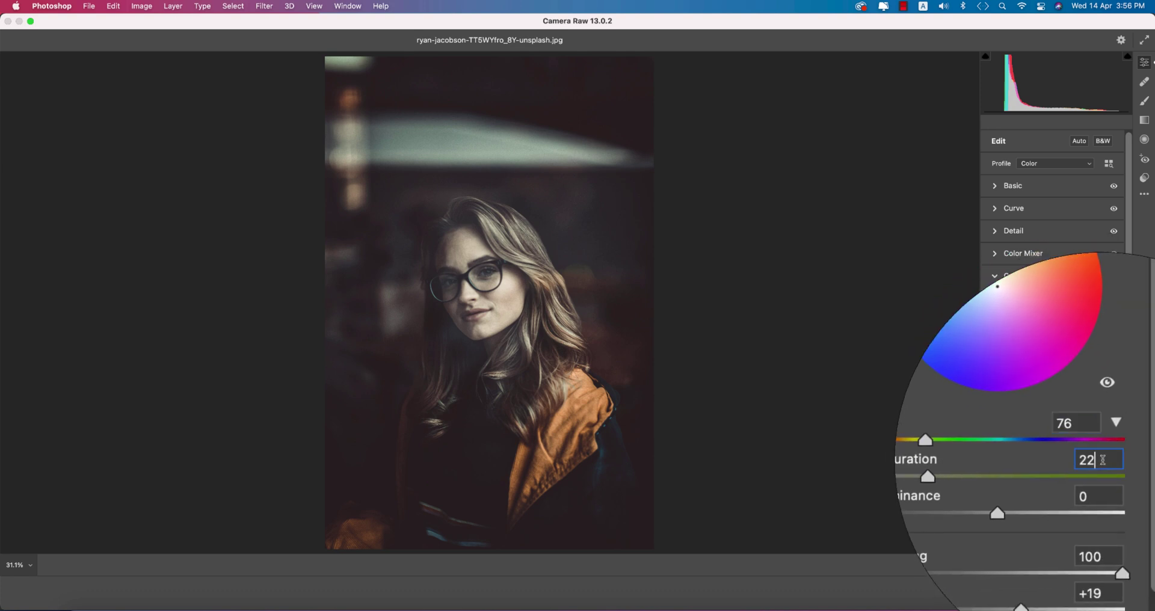
Add a -11 vignette in the Effects settings.
left_click(998, 275)
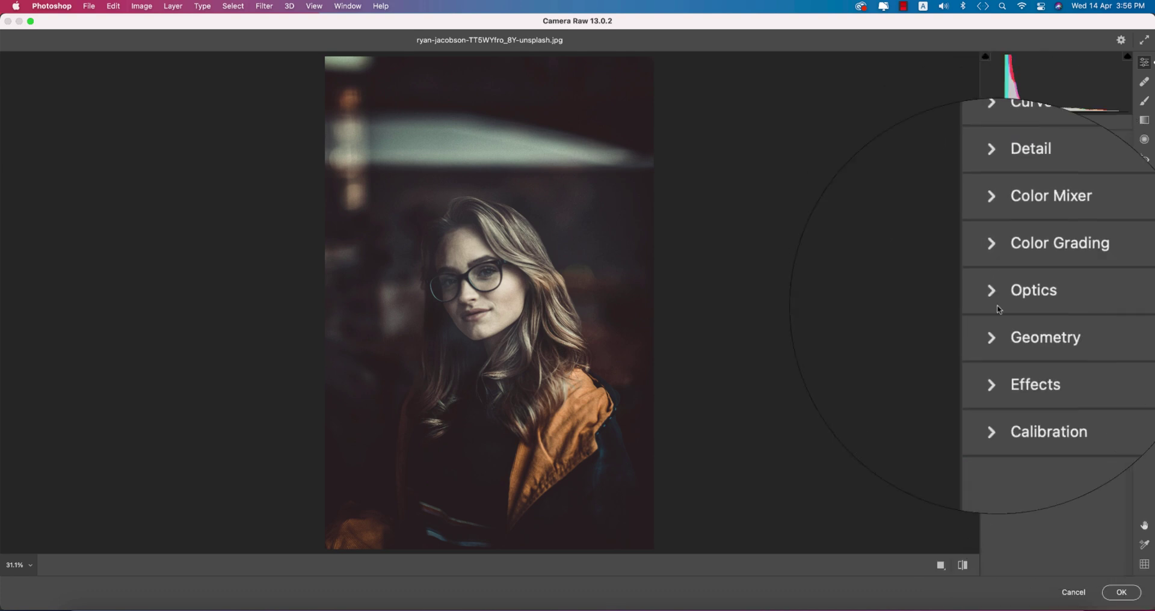
left_click(998, 307)
left_click(996, 299)
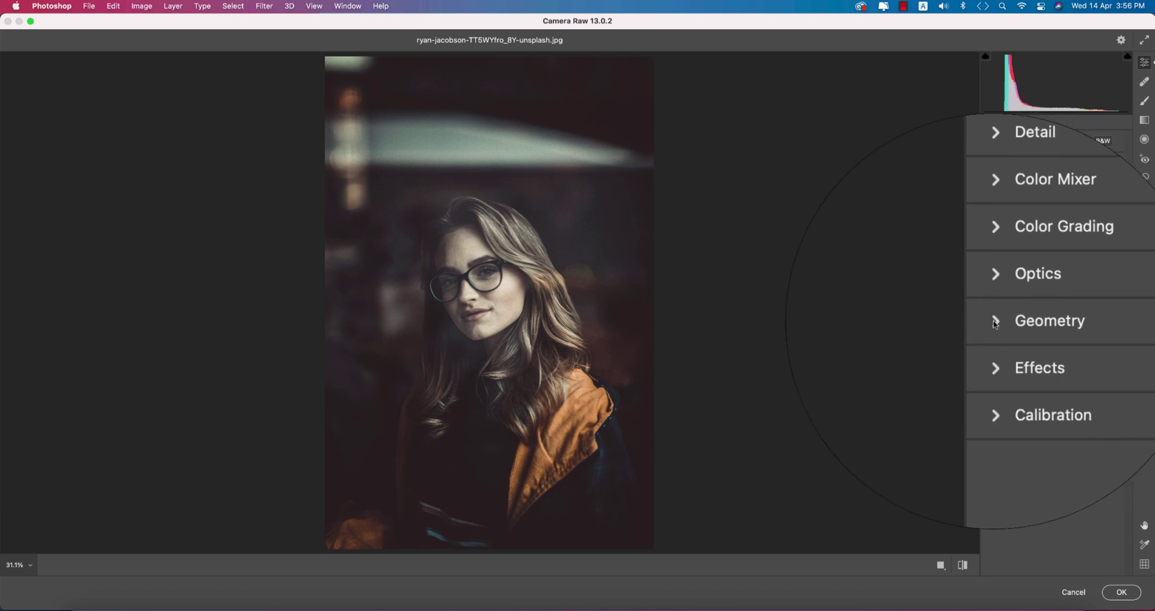
left_click(995, 323)
left_click(992, 346)
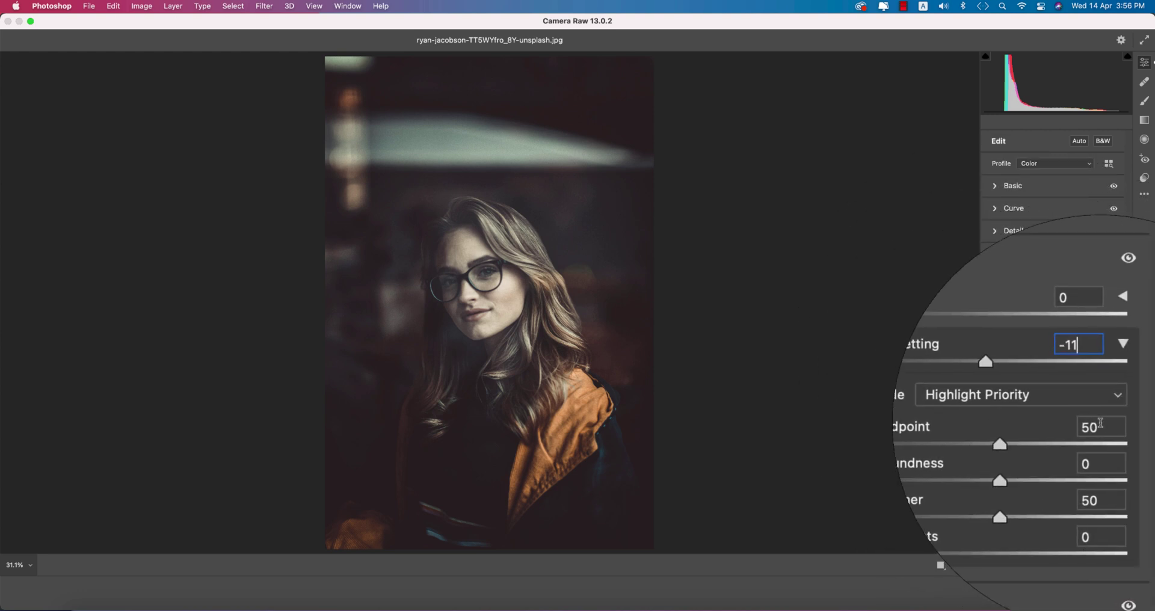
left_click(1100, 430)
key("Tab")
key("Tab")
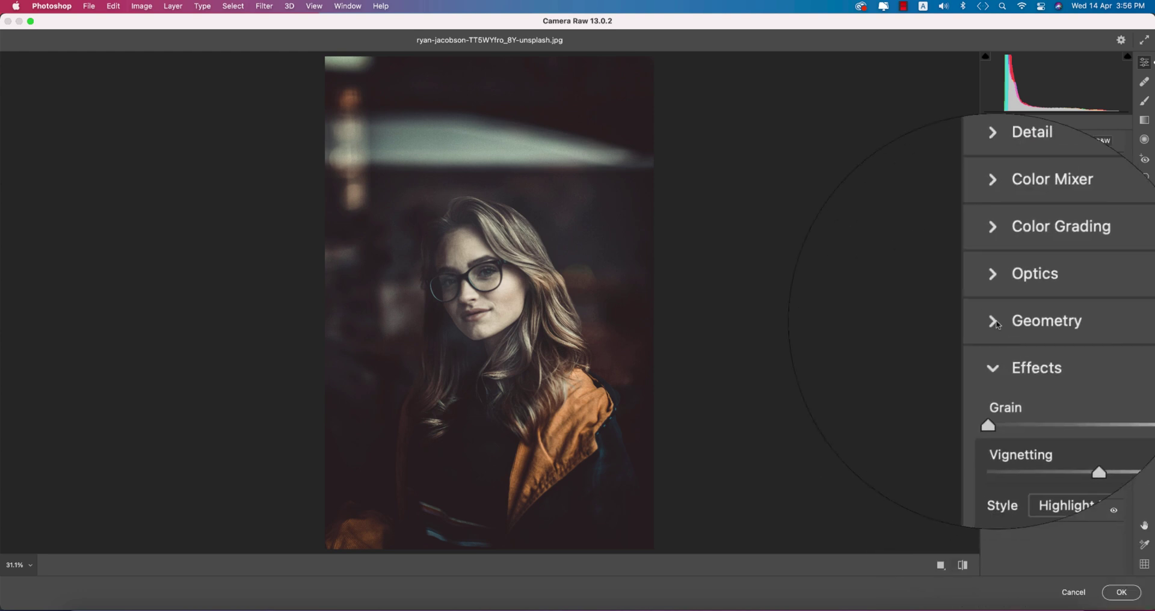
left_click(1001, 354)
Set Calibration Shadows Tint +33, Red Primary Hue +52 and Red Primary Saturation +8.
left_click(1000, 366)
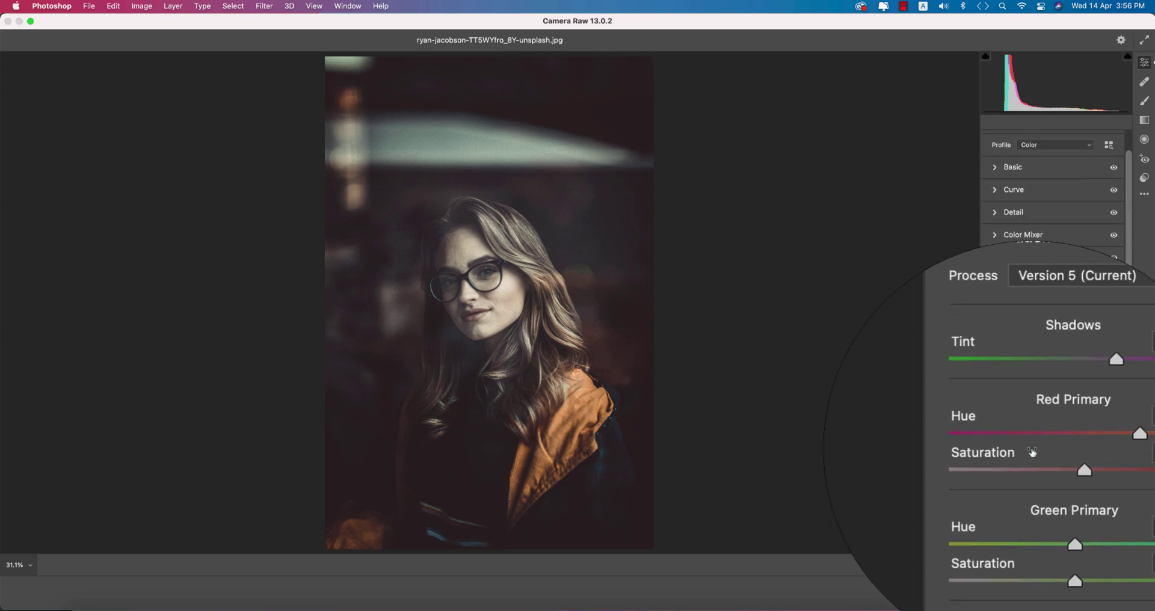
left_click(1100, 429)
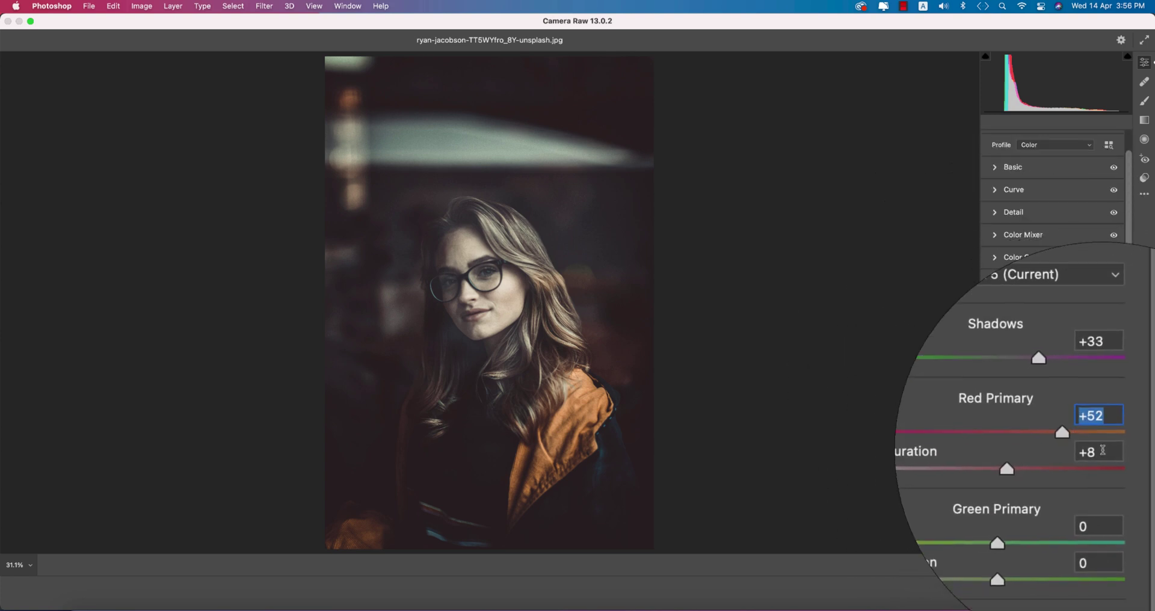
left_click(1105, 448)
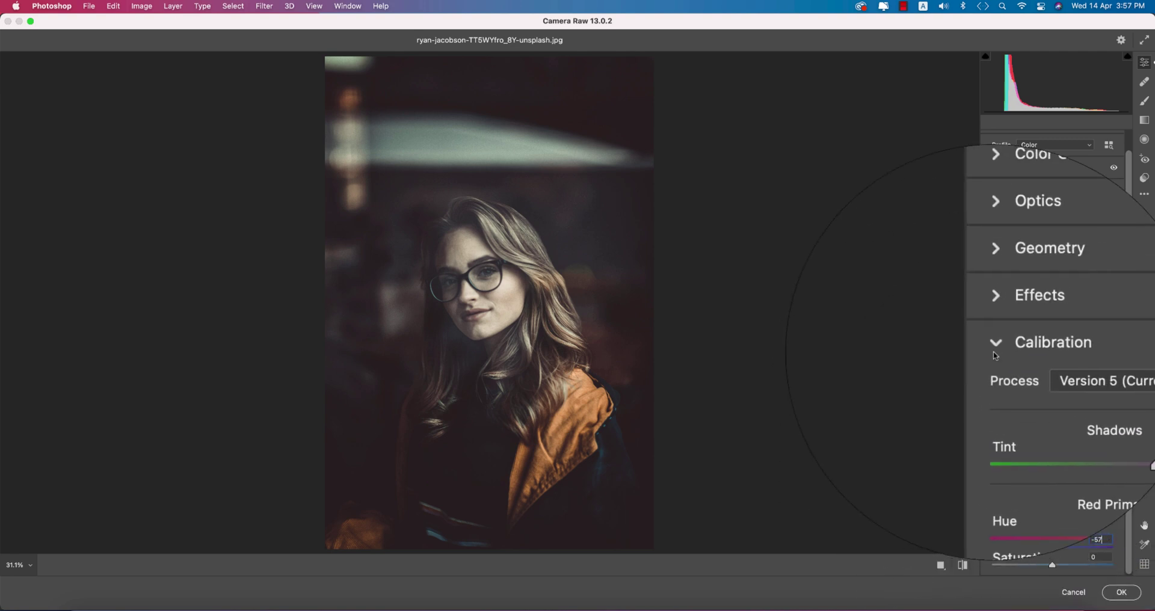
left_click(995, 349)
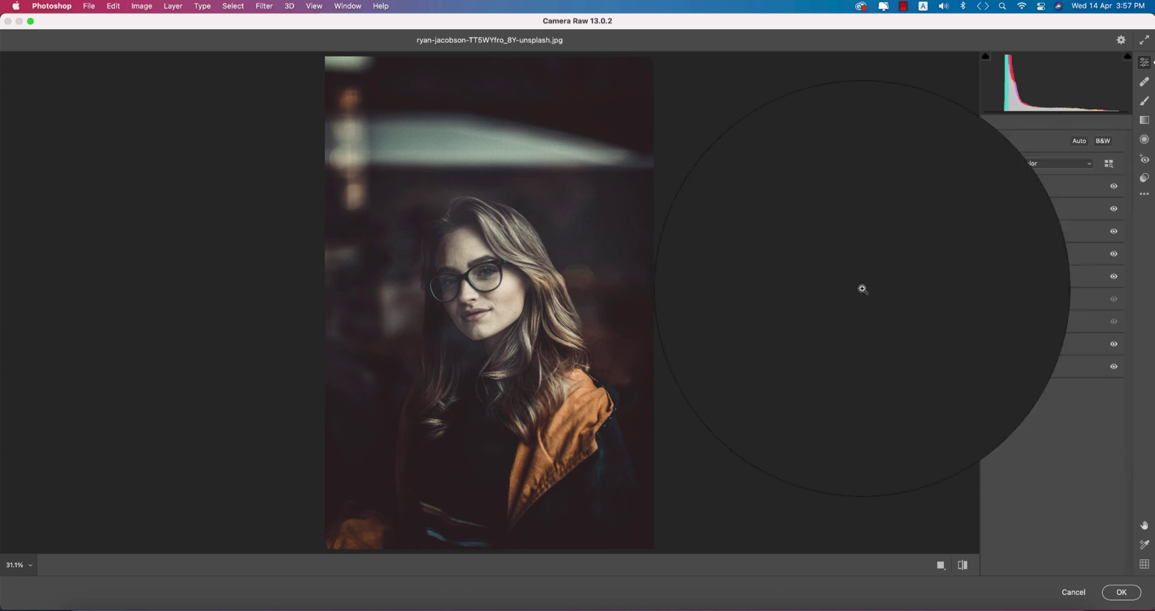
Apply the Camera Raw edits, compare Layer 1 with the original, and launch Color Efex Pro 4.
left_click(1121, 592)
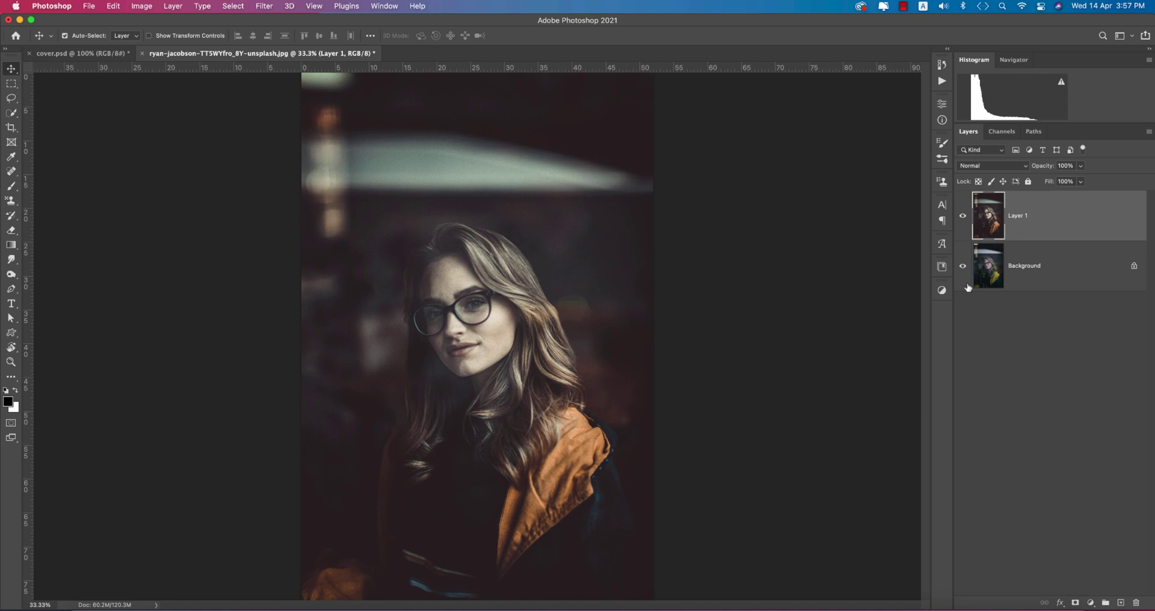
left_click(964, 216)
left_click(964, 215)
left_click(264, 6)
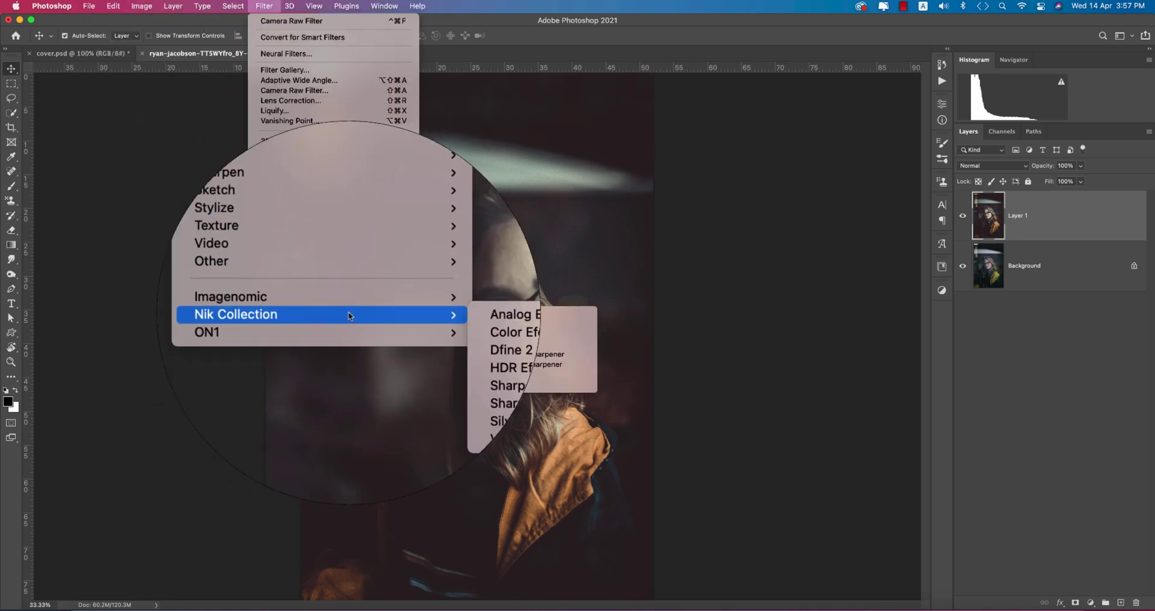
left_click(475, 348)
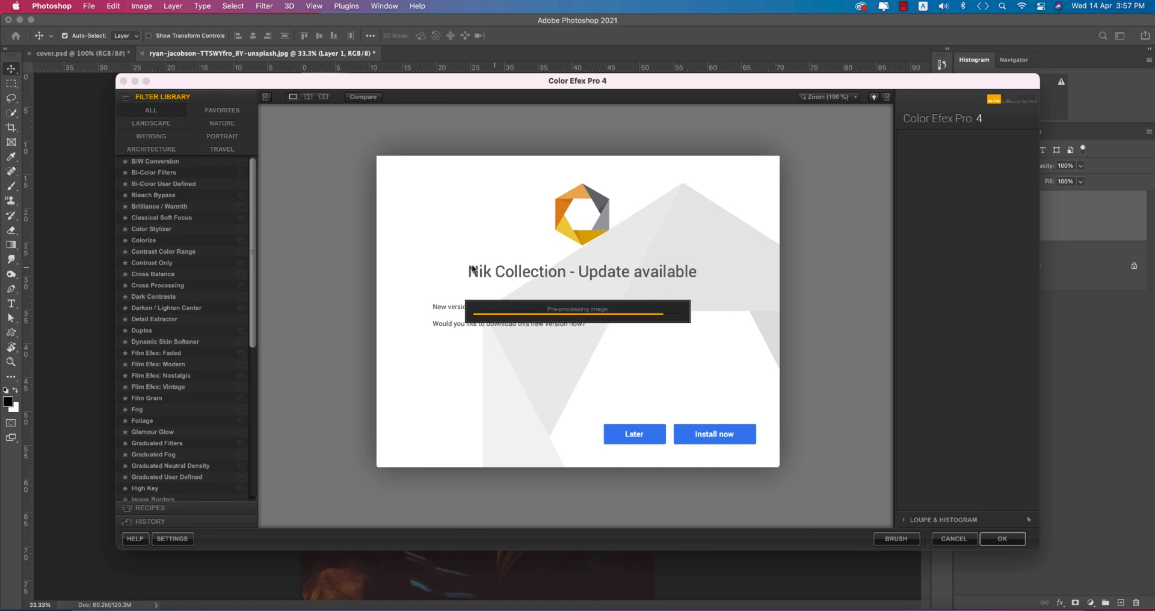
Postpone the Nik Collection update and apply Cross Processing using method L03.
left_click(634, 434)
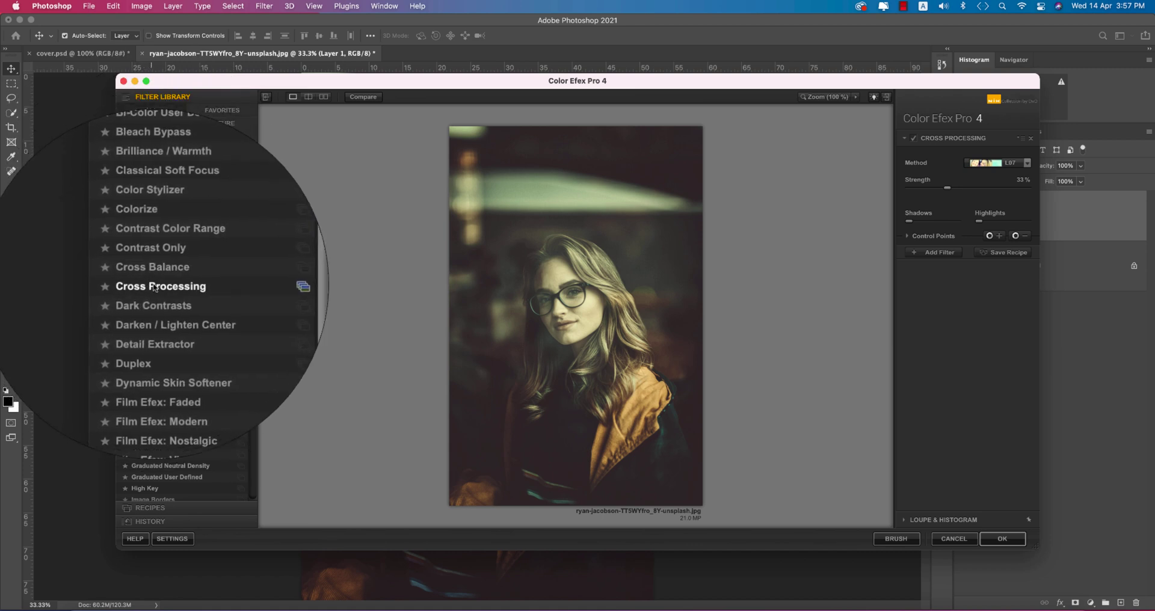
left_click(986, 163)
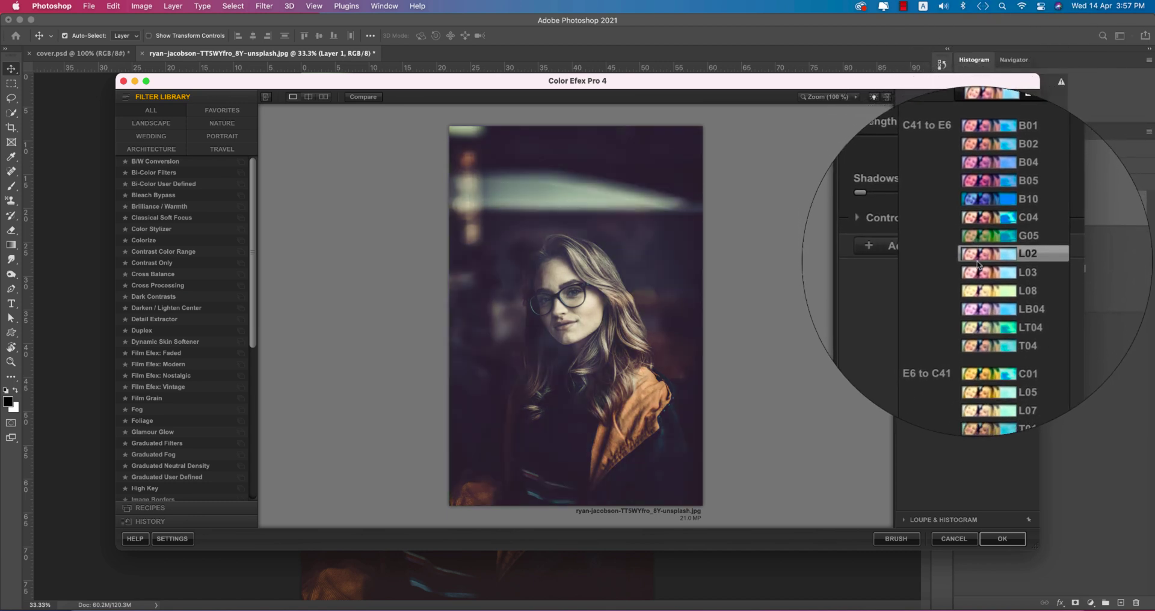
left_click(979, 269)
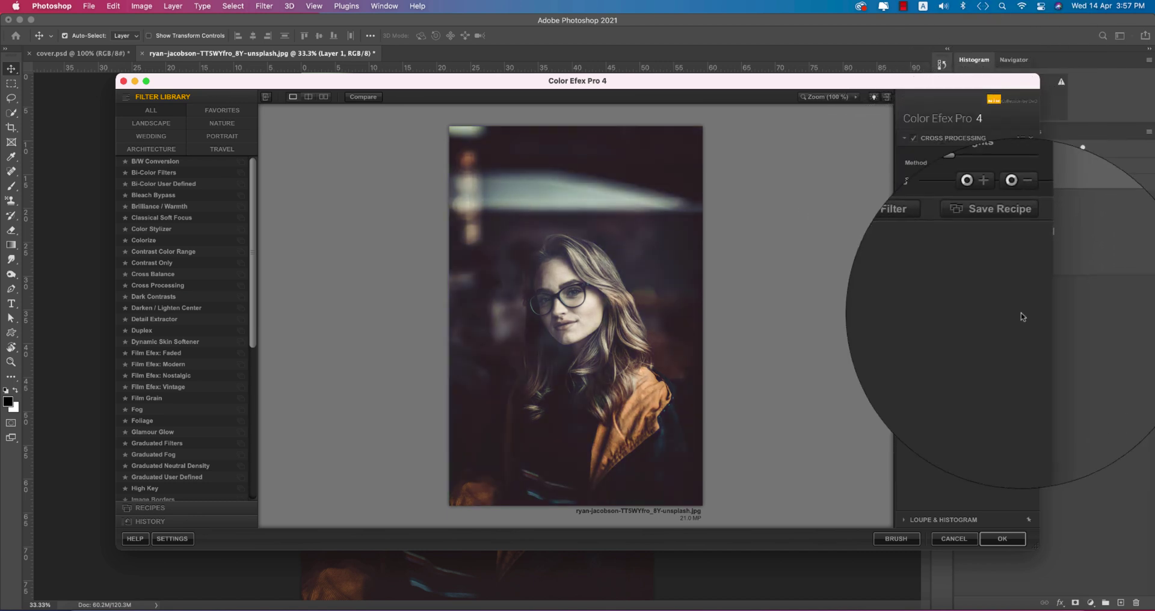
left_click(1011, 538)
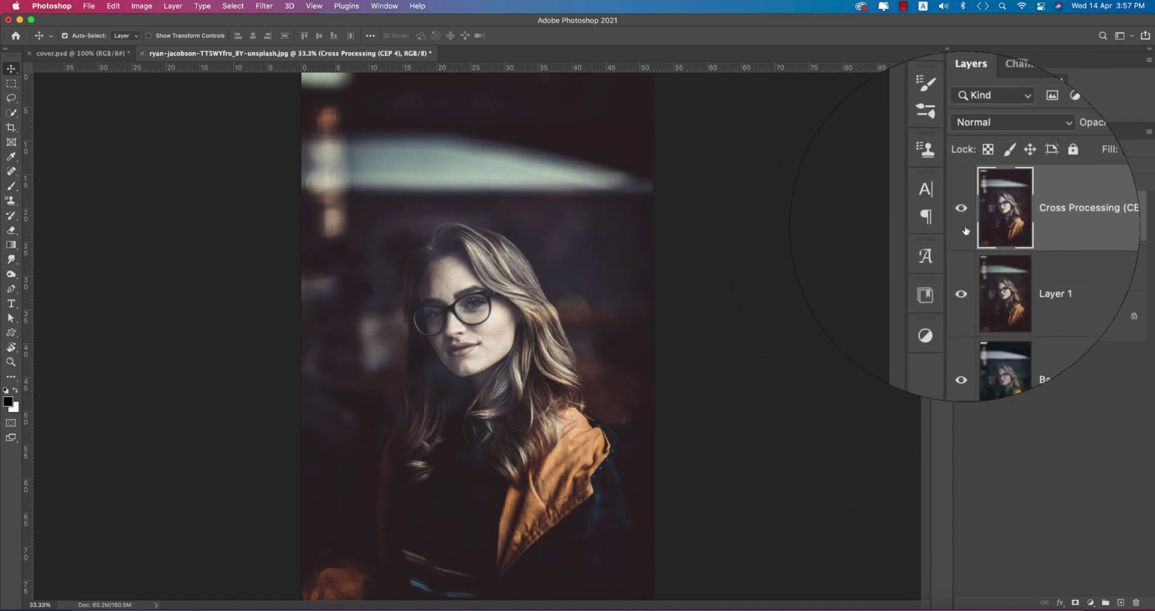
Lower the Cross Processing layer's Fill to 57% and compare against the original Background.
left_click(1081, 182)
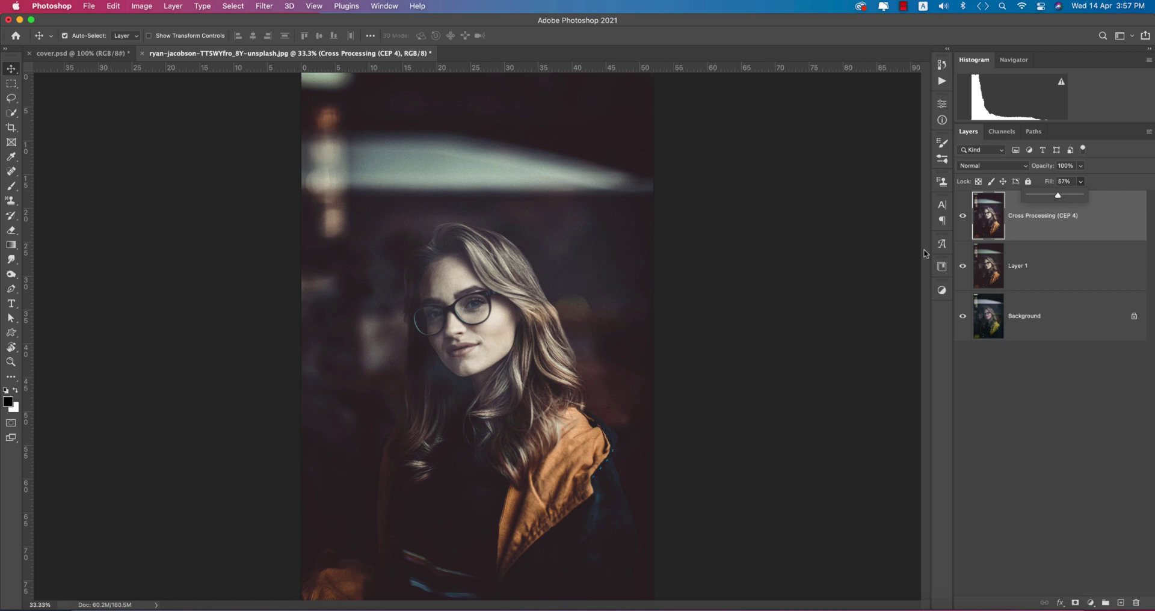
left_click(866, 288)
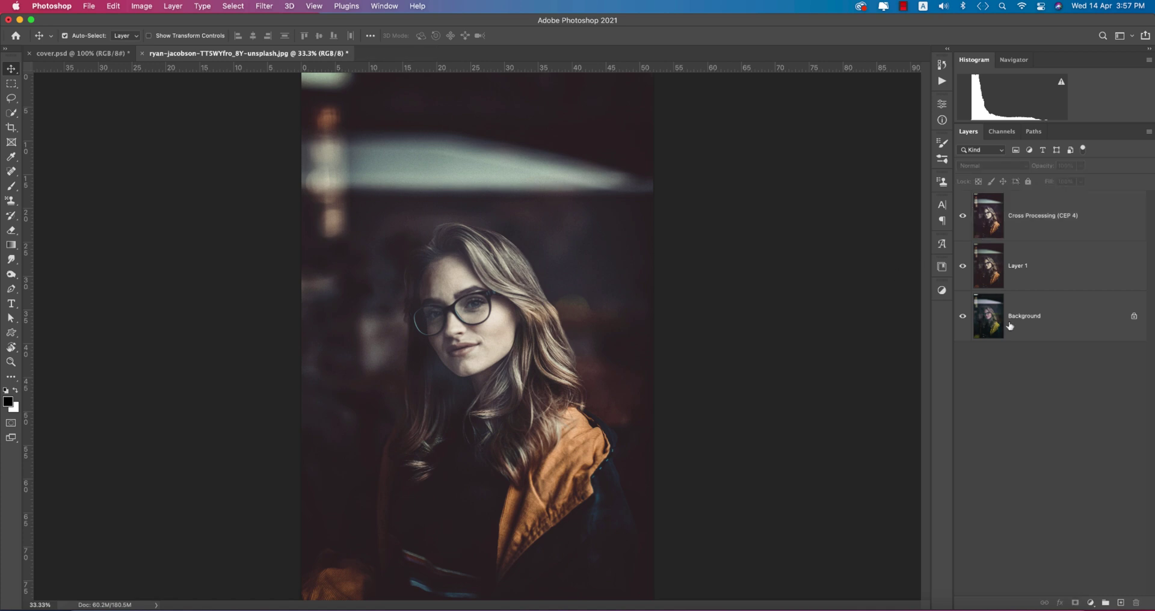
left_click(963, 316, "alt")
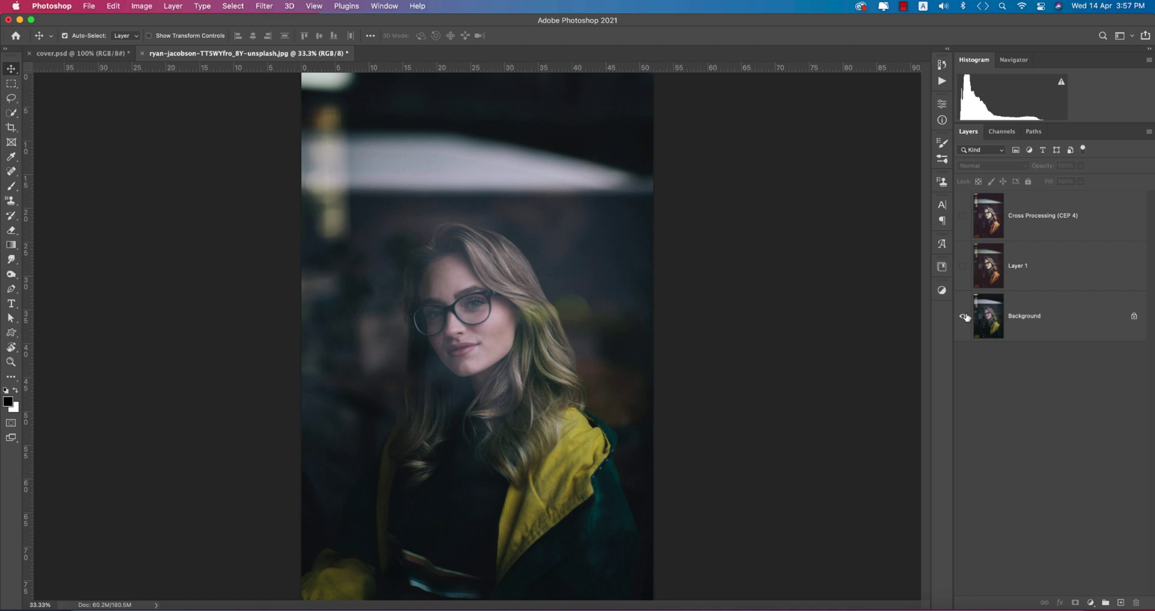
left_click(962, 317, "alt")
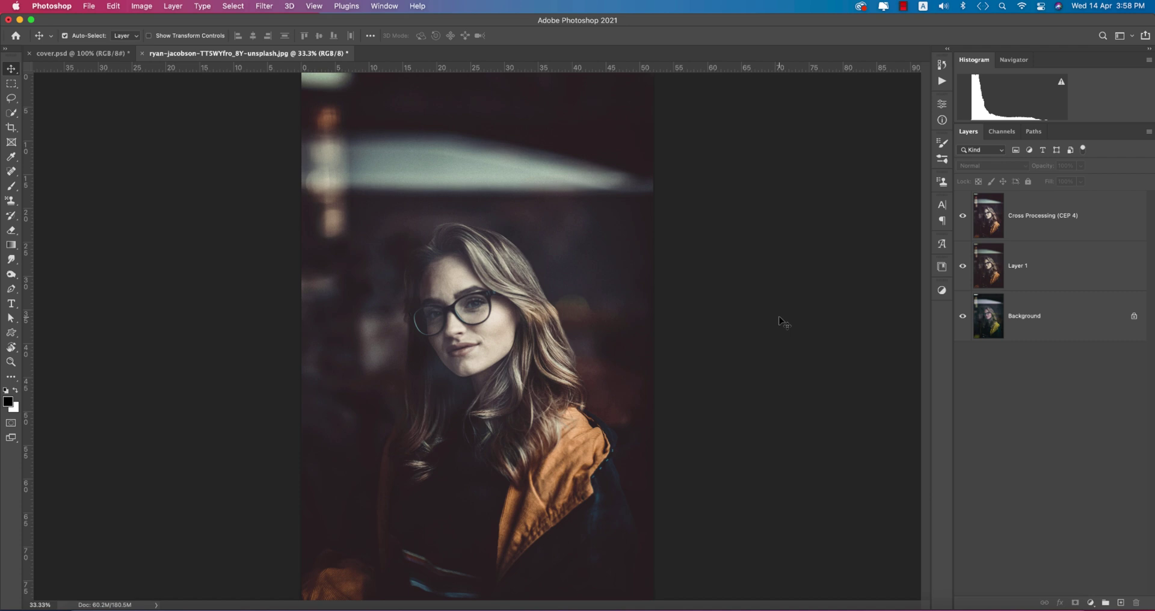
left_click(90, 54)
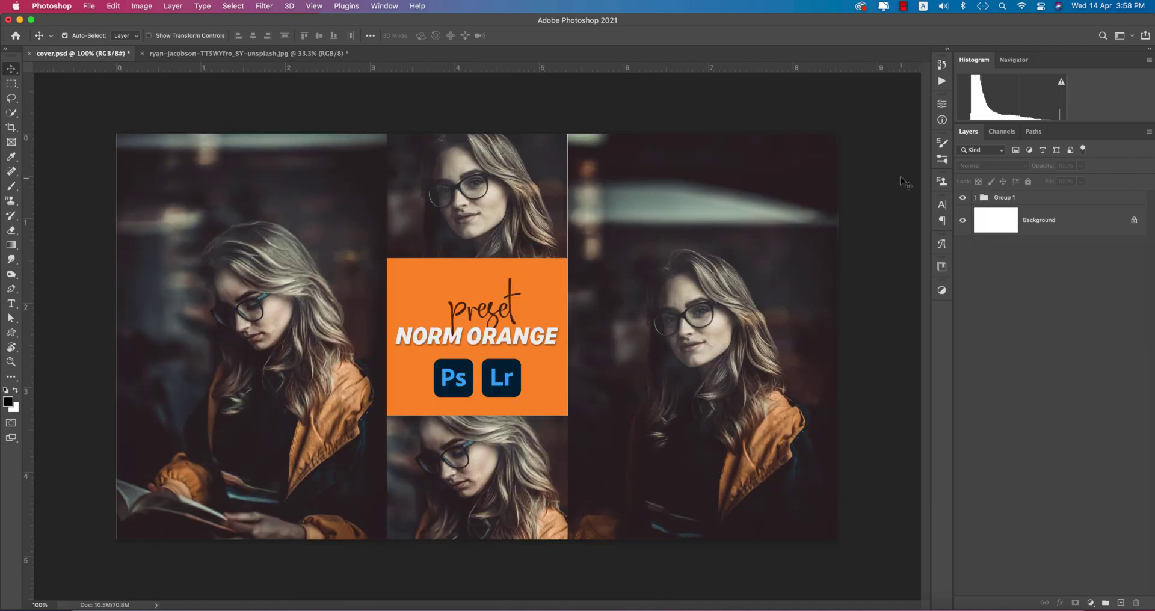